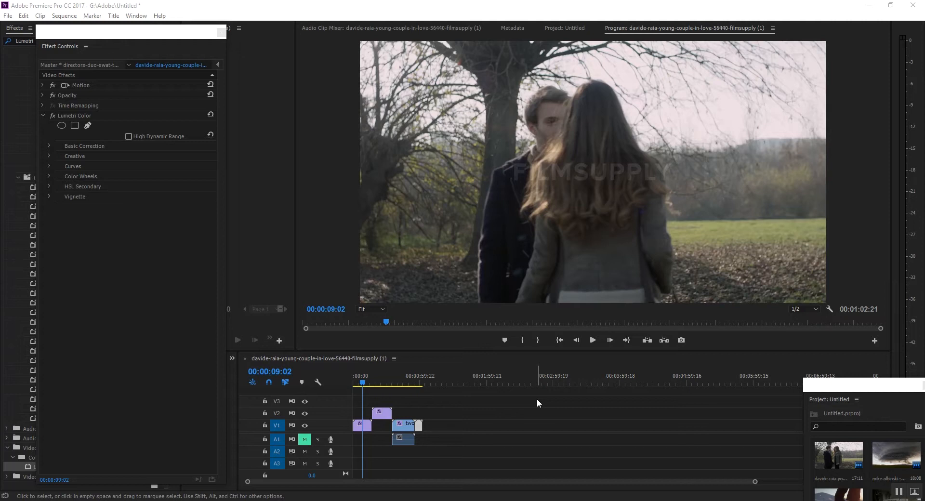
Step: Park the playhead on the couple clip at 00:00:07:08 and bring the Adobe Color wheel browser window over the footage
left_click(365, 388)
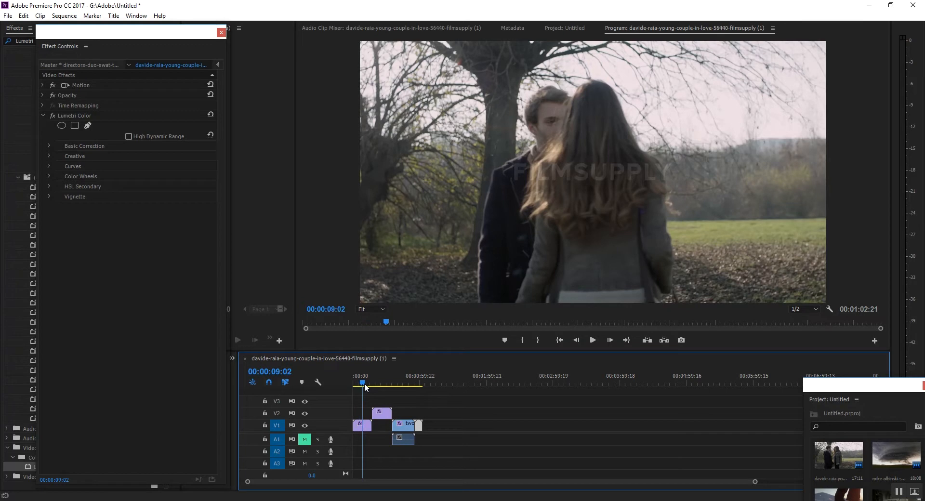
mouse_move(365, 388)
left_mouse_down()
mouse_move(422, 380)
mouse_move(360, 384)
left_mouse_up()
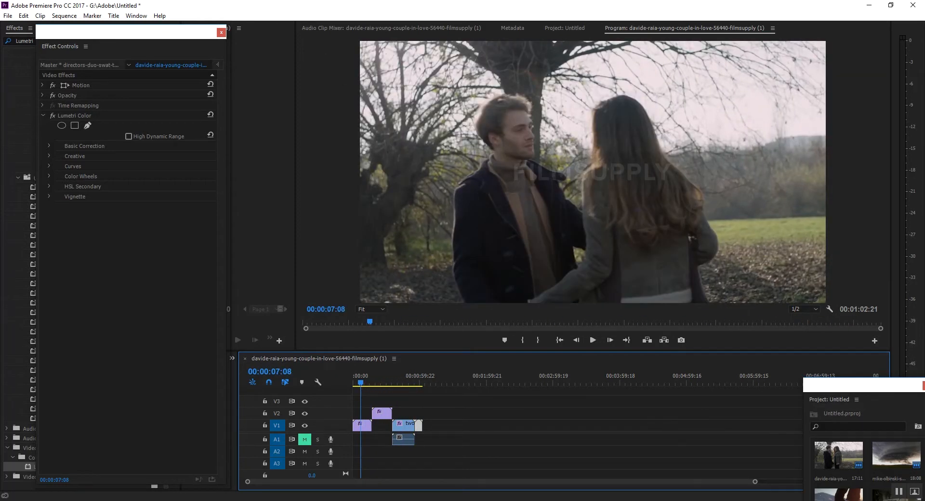
mouse_move(296, 500)
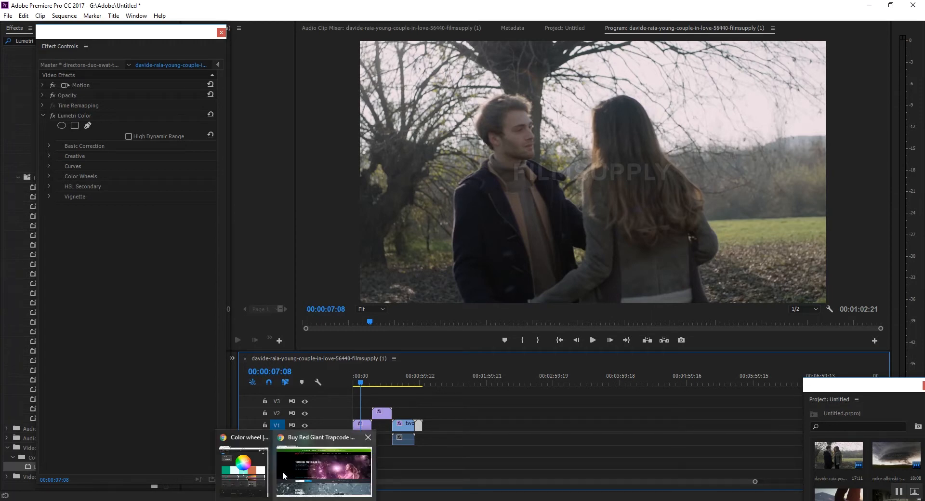
left_click(232, 455)
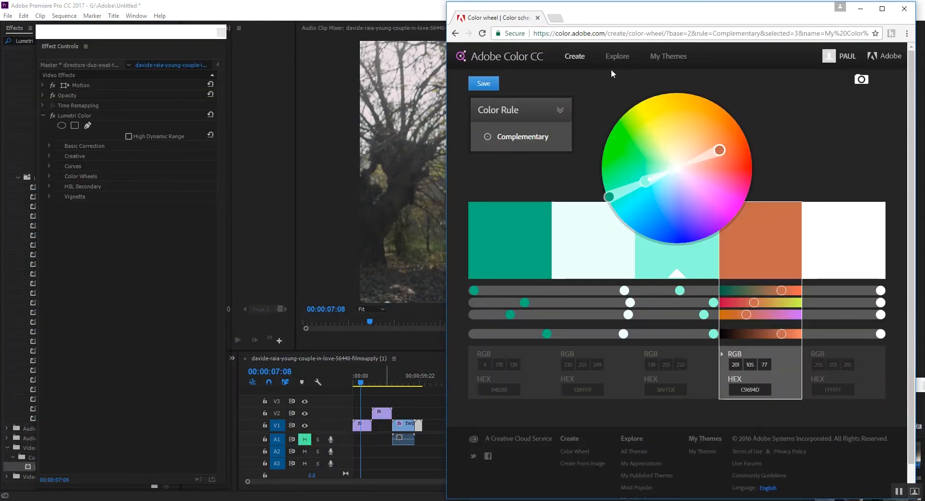
left_click_drag(668, 19, 406, 135)
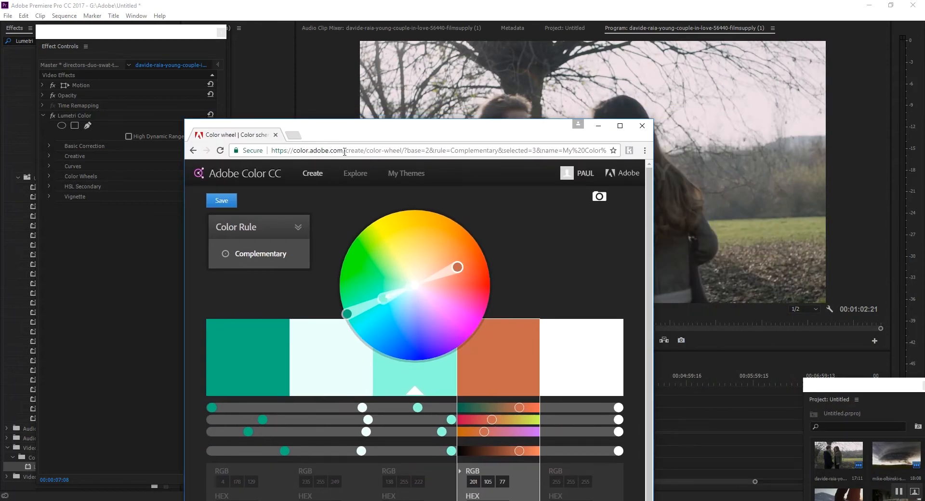
Step: Explore complementary pairs on the colour wheel, from green and red to teal and orange at RGB 201, 97, 63
left_click_drag(459, 268, 480, 268)
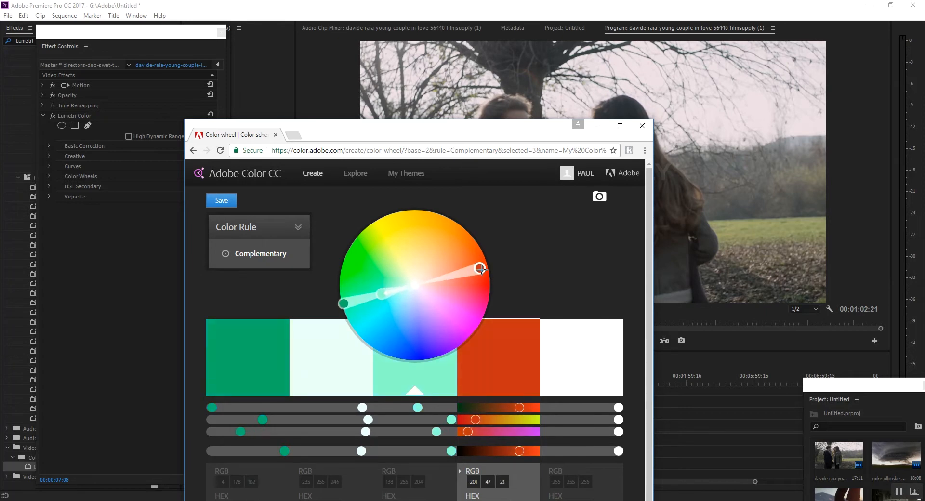
left_click_drag(348, 303, 347, 280)
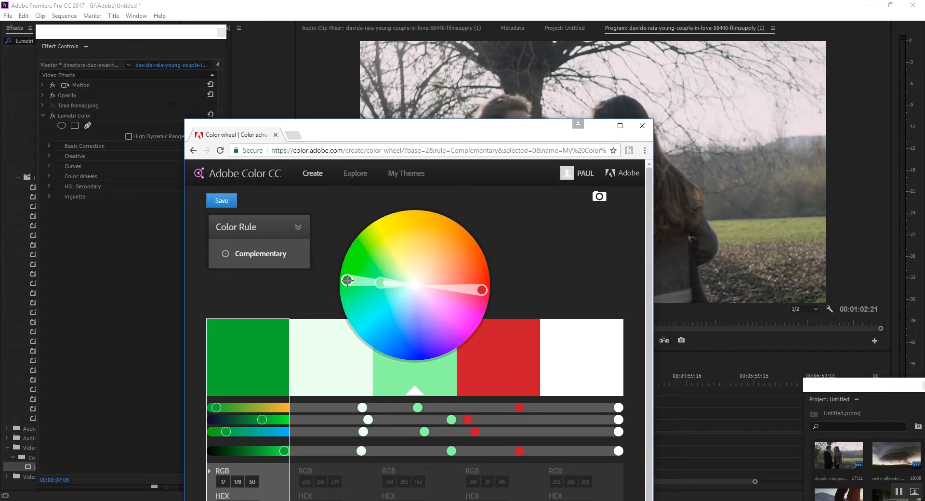
left_click_drag(347, 280, 354, 319)
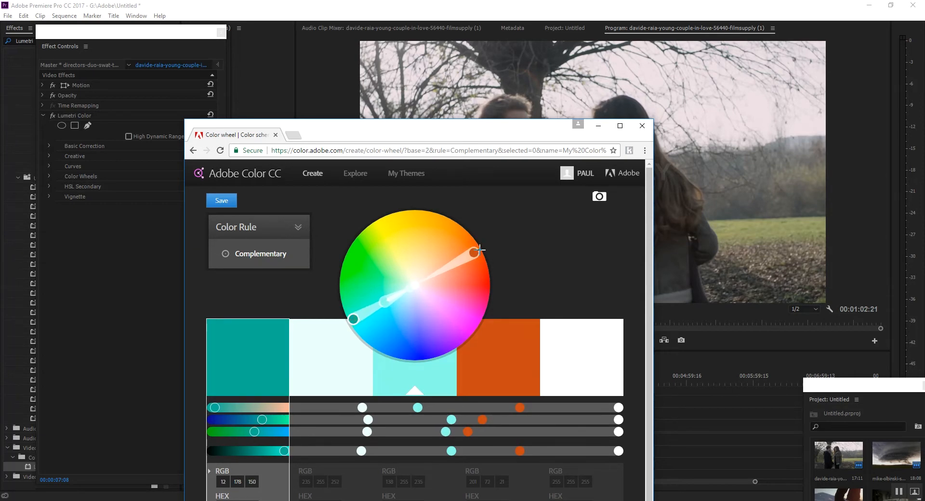
left_click_drag(474, 252, 476, 252)
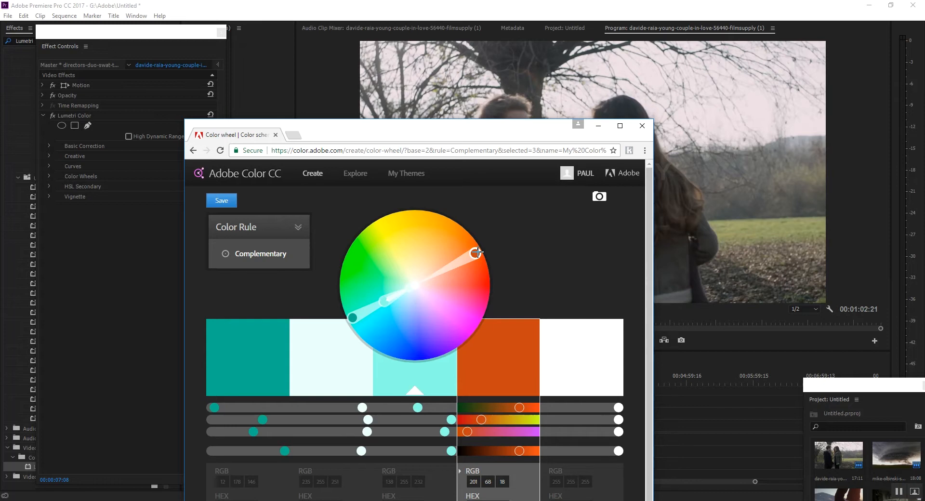
left_click_drag(476, 252, 462, 263)
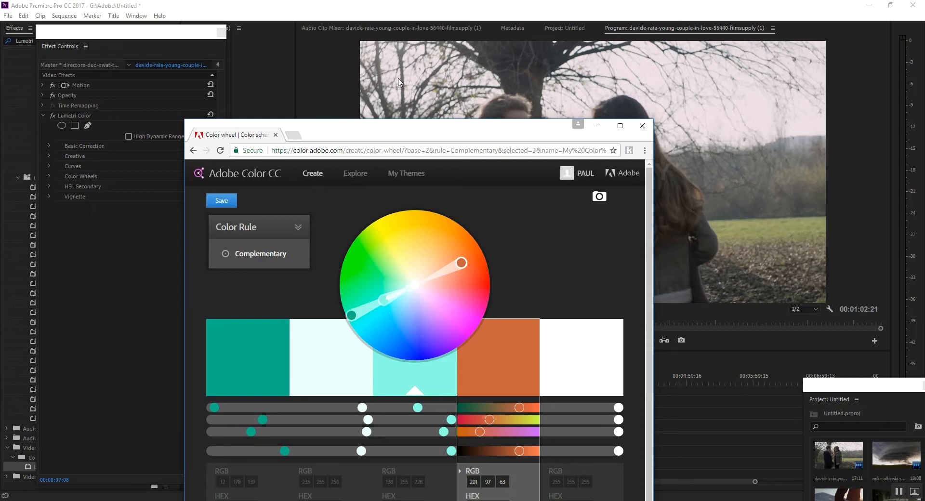
Step: Arrange the video editor and the colour wheel browser side by side, resizing both so that neither overlaps the other
left_click_drag(398, 127, 548, 106)
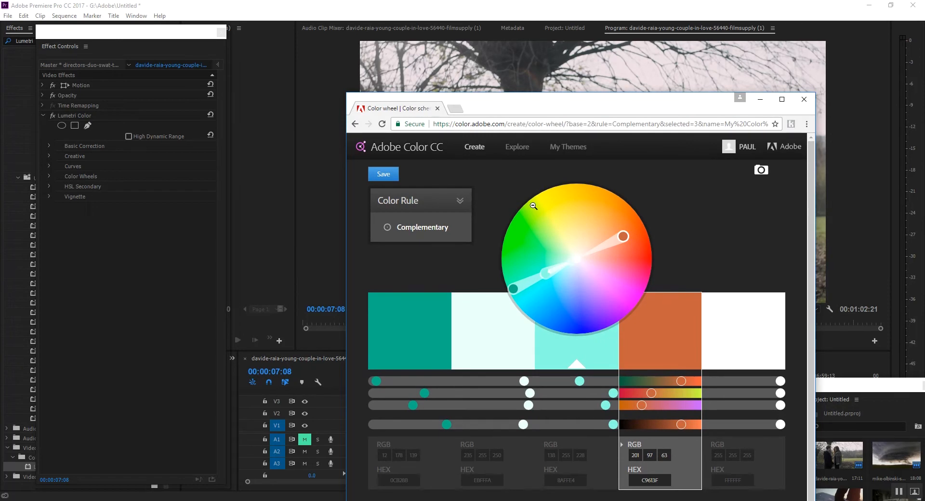
left_click_drag(521, 110, 923, 116)
left_click(261, 197)
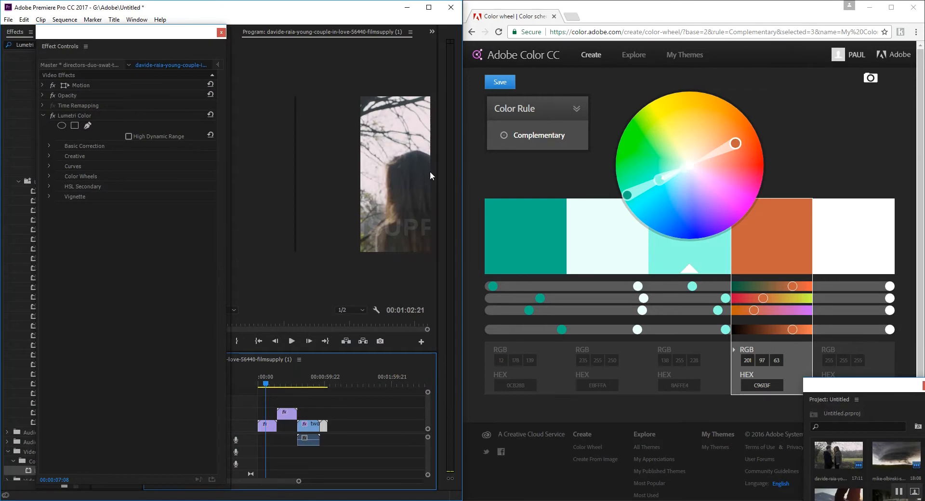
left_click_drag(462, 177, 667, 176)
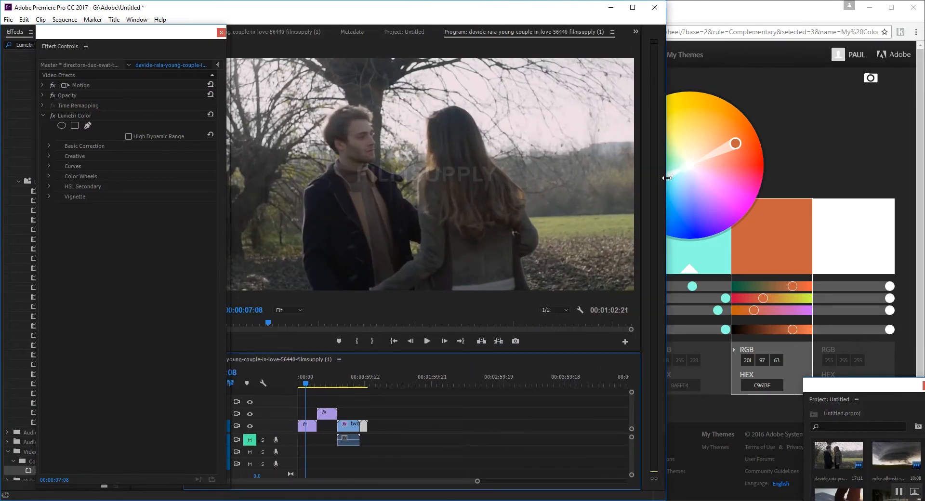
left_click(797, 4)
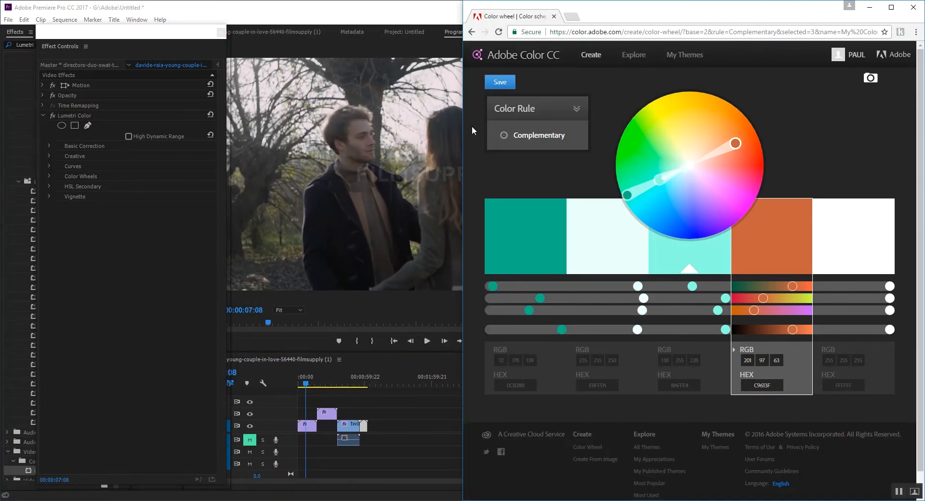
left_click_drag(463, 131, 663, 142)
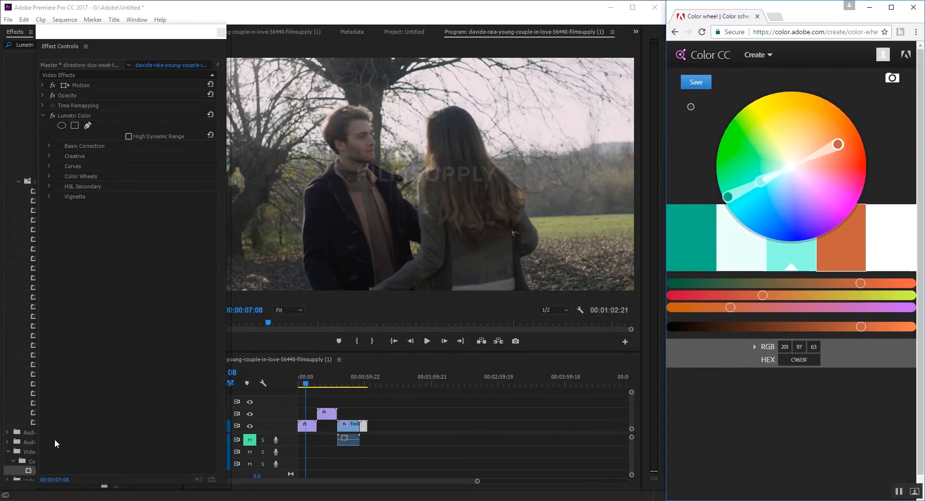
Step: Select the first couple clip on V1 at 00:00:08:05 and expand Lumetri Color's Color Wheels and Basic Correction settings
left_click(307, 383)
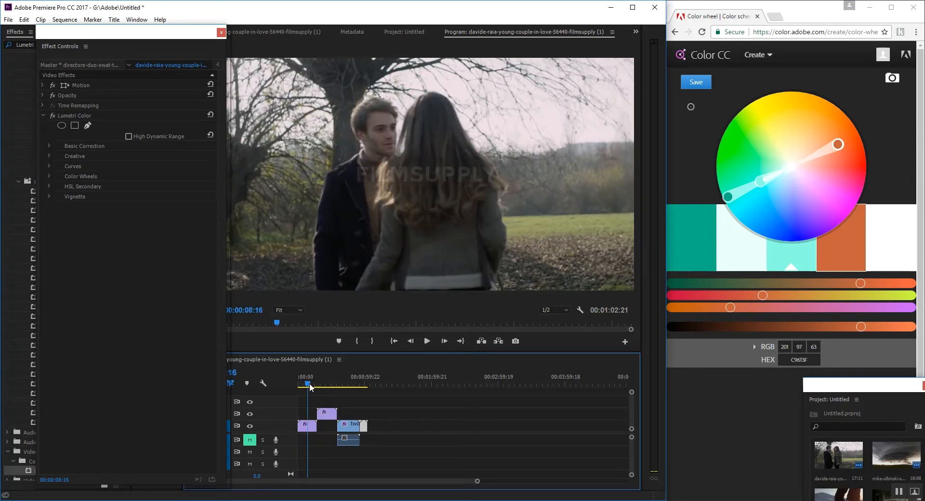
left_click_drag(309, 385, 330, 386)
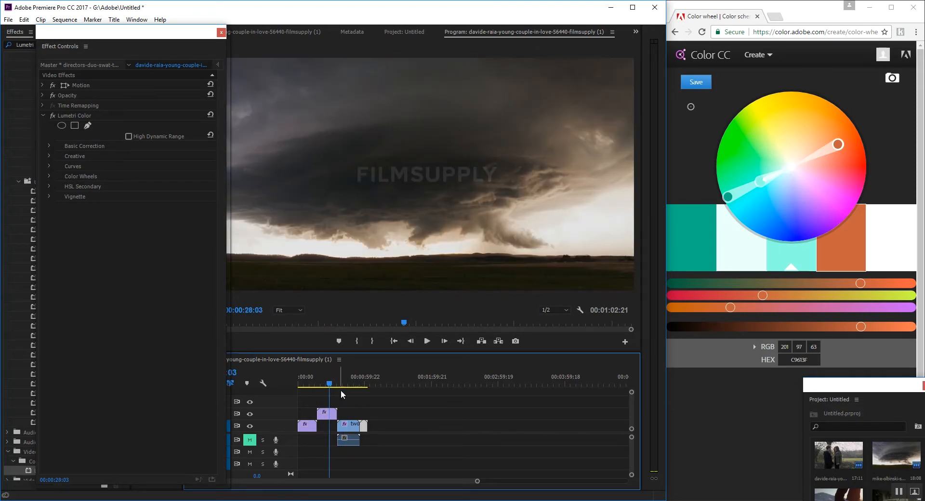
left_click_drag(330, 384, 306, 385)
left_click(309, 425)
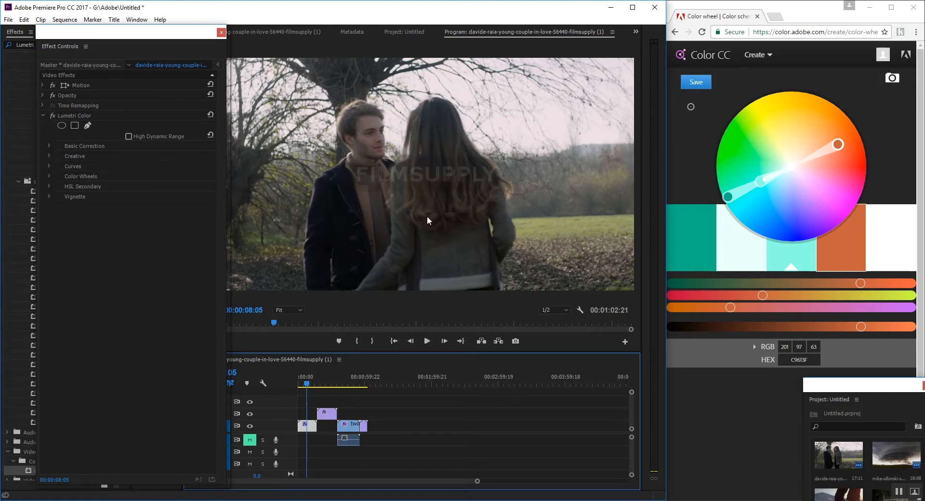
left_click(49, 175)
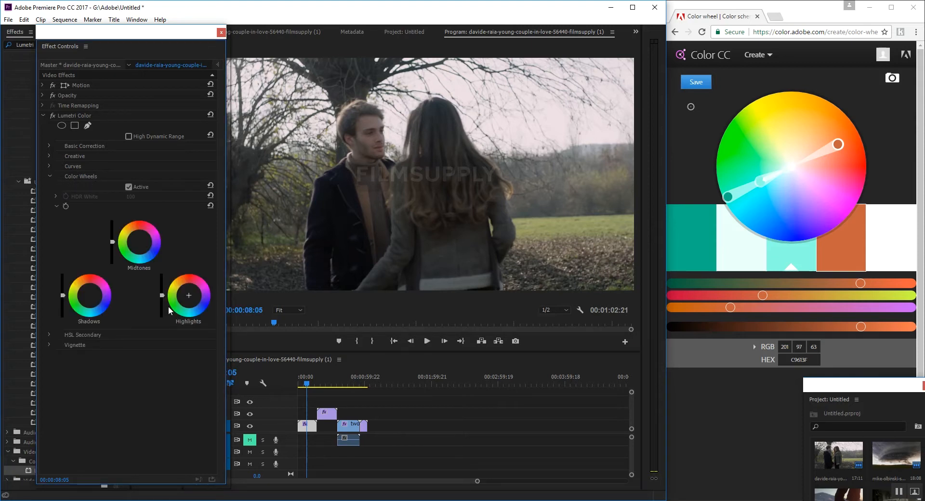
left_click(49, 146)
scroll(104, 254, "down", 4)
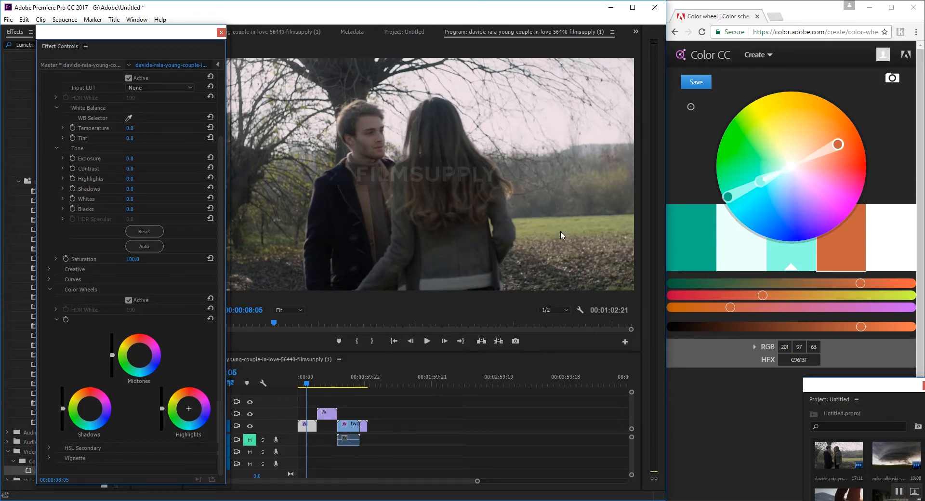
Step: Rotate the complementary scheme to green RGB 85, 178, 43 with magenta, and tint the clip's highlights green to match
left_click_drag(728, 196, 741, 140)
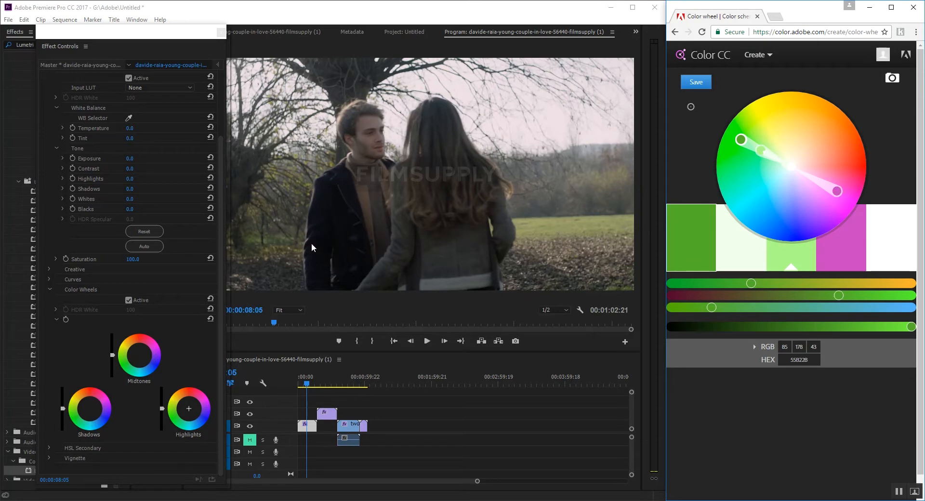
left_click(191, 413)
left_click_drag(189, 409, 179, 411)
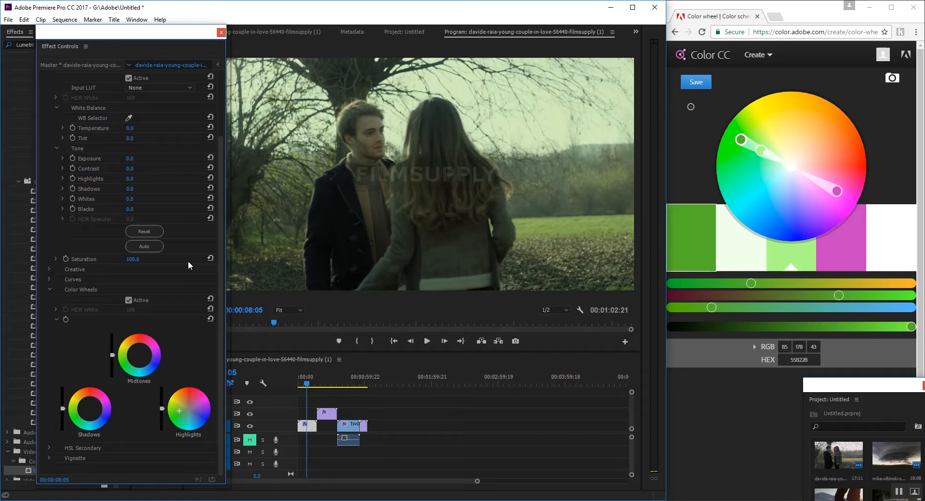
Step: Tint the shadows magenta and the midtones green, darken both slightly, and brighten the highlights with their luminance slider
left_click_drag(90, 409, 90, 409)
left_click_drag(89, 409, 98, 406)
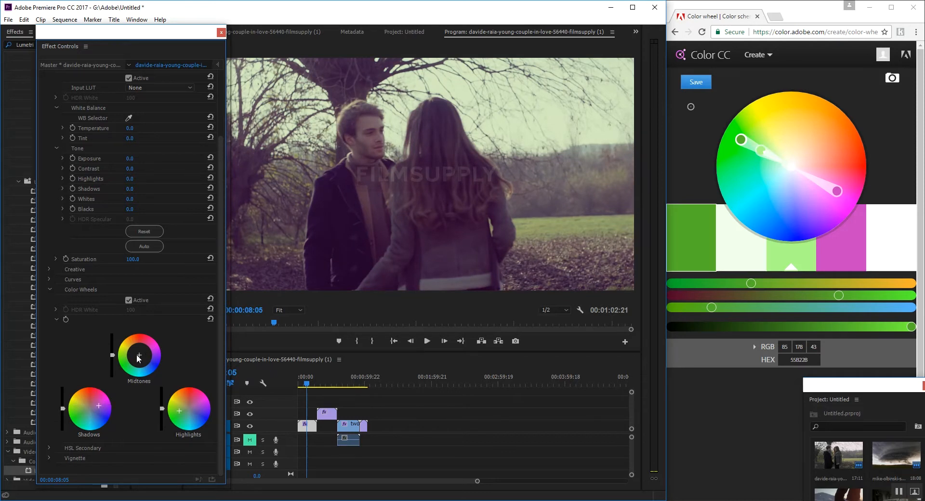
left_click_drag(138, 358, 113, 358)
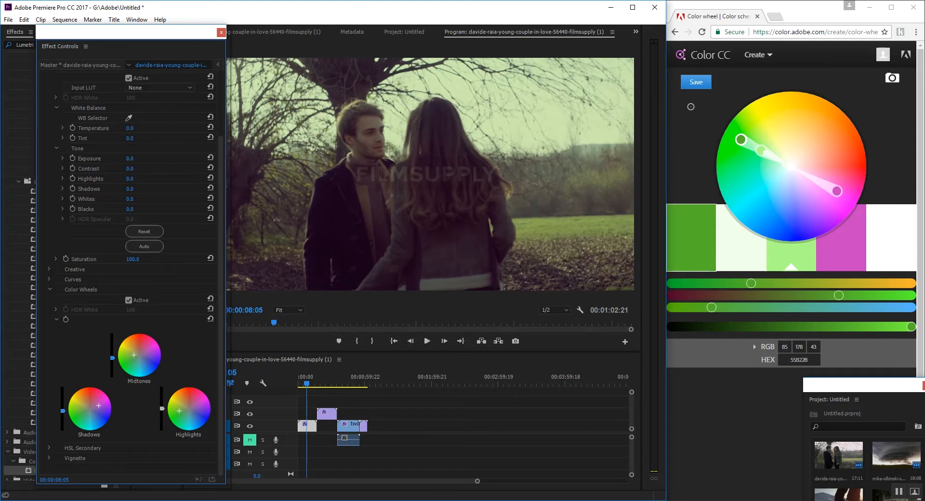
left_click_drag(162, 408, 162, 400)
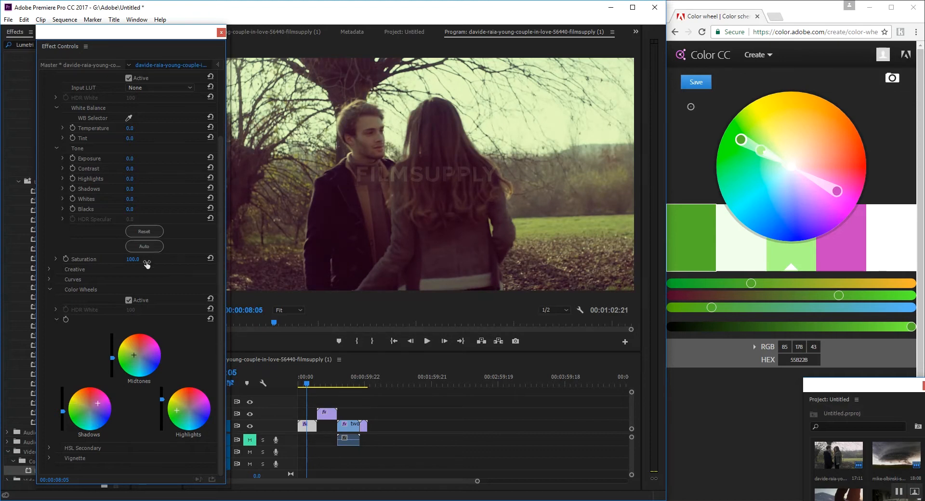
Step: Set the clip's saturation to 95 and, after trying -0.2 and 0, its exposure to 0.2
left_click_drag(131, 260, 138, 260)
left_click(131, 158)
type("-0.2")
key("Return")
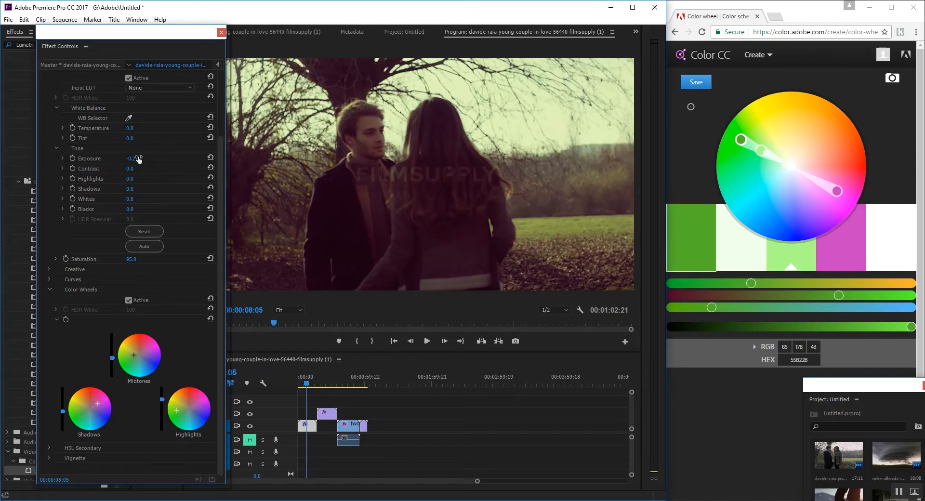
left_click(138, 157)
type("0")
key("Return")
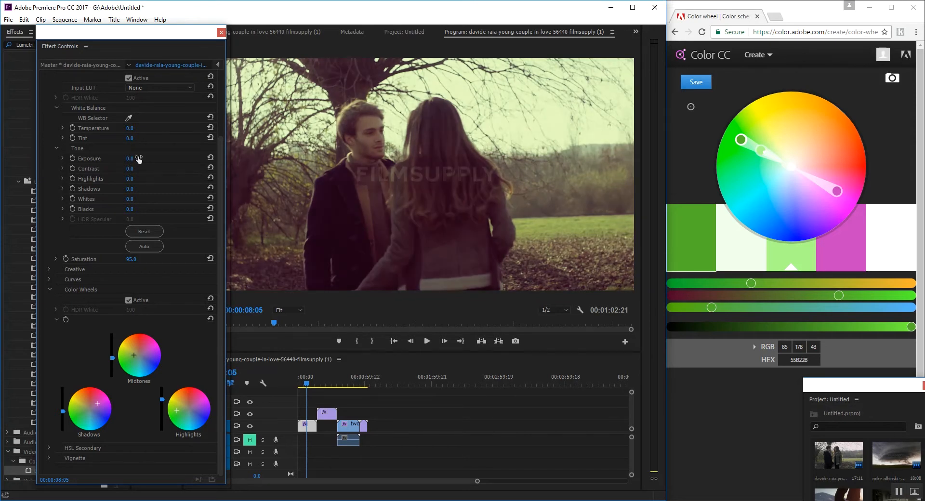
left_click(138, 158)
type("0.2")
key("Return")
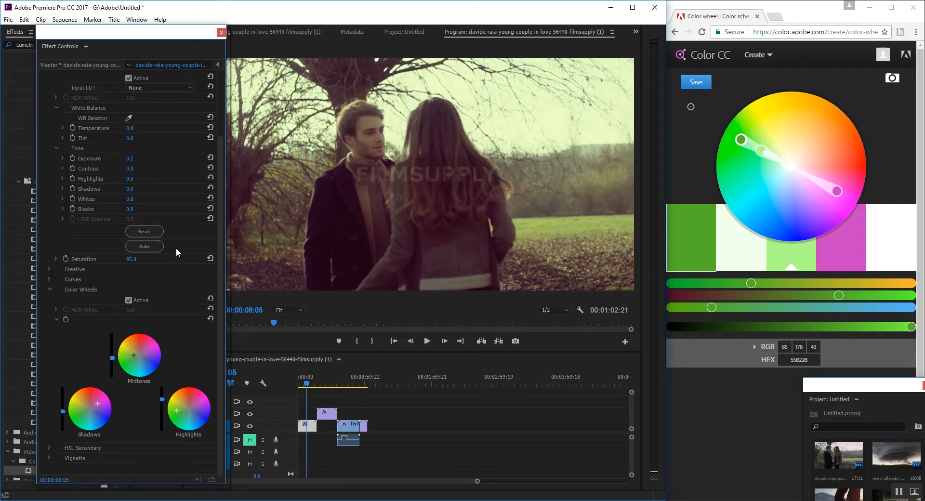
Step: Set the clip's contrast to -1 after trying 20, and lower the tone shadows to -11
left_click(130, 169)
type("20")
key("Return")
mouse_move(133, 169)
left_mouse_down()
mouse_move(194, 169)
mouse_move(134, 169)
left_mouse_up()
mouse_move(130, 189)
left_mouse_down()
mouse_move(120, 189)
mouse_move(137, 189)
left_mouse_up()
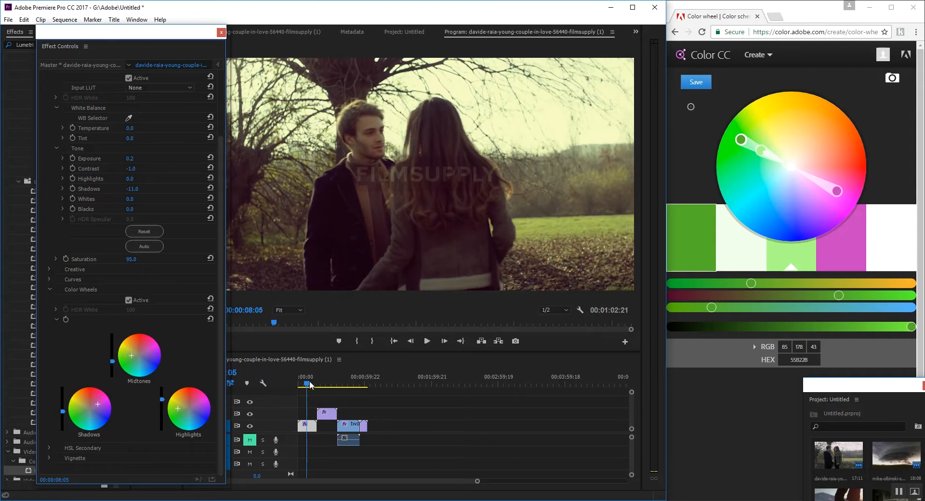
Step: At 00:00:00:09, raise the shadow wheel's luminance slightly and set the clip's saturation to 115
left_click_drag(306, 383, 299, 379)
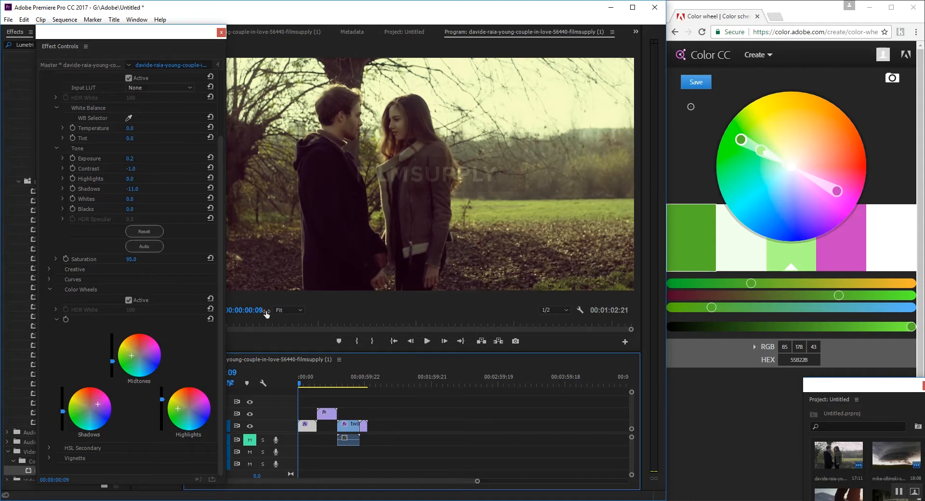
left_click(132, 357)
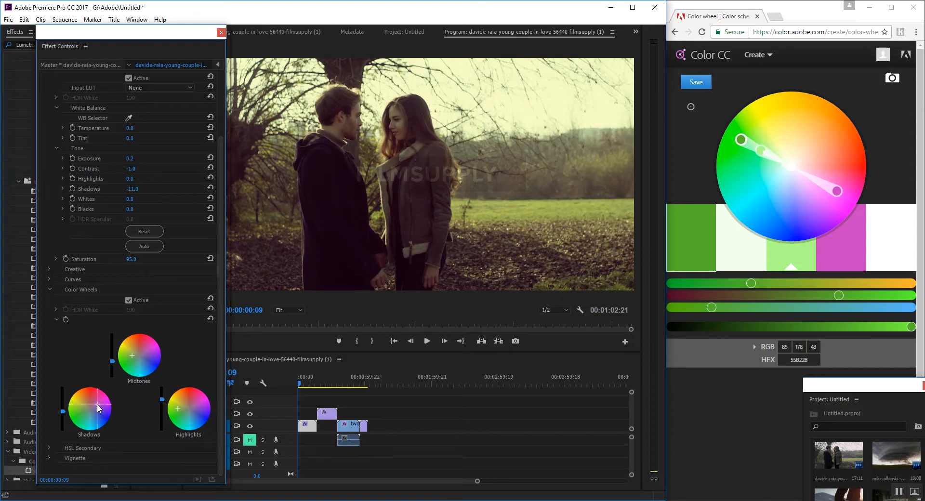
left_click_drag(63, 411, 62, 409)
left_click(138, 258)
type("101")
key("Return")
left_click(138, 257)
type("15")
key("Return")
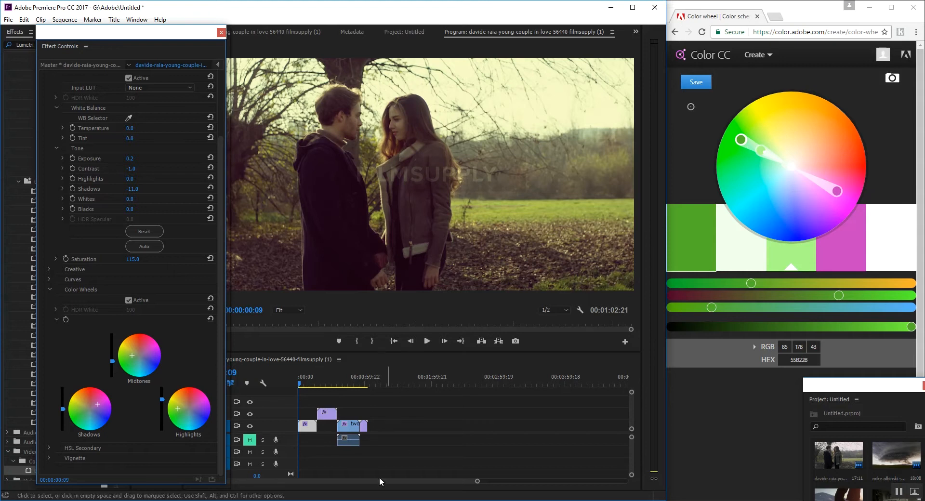
Step: Compare the clip with Lumetri Color switched off and on, and play back the graded result
scroll(111, 231, "up", 2)
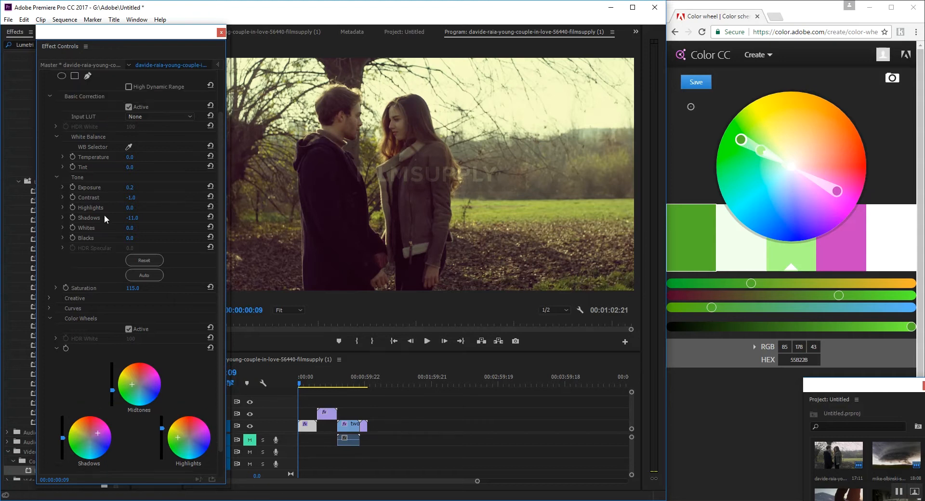
left_click(53, 76)
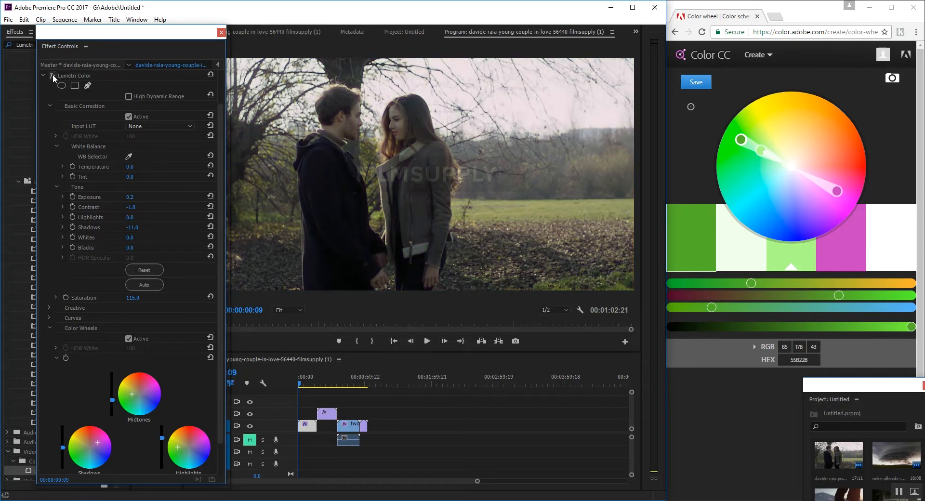
left_click(53, 75)
left_click(53, 75)
left_click(53, 76)
key("space")
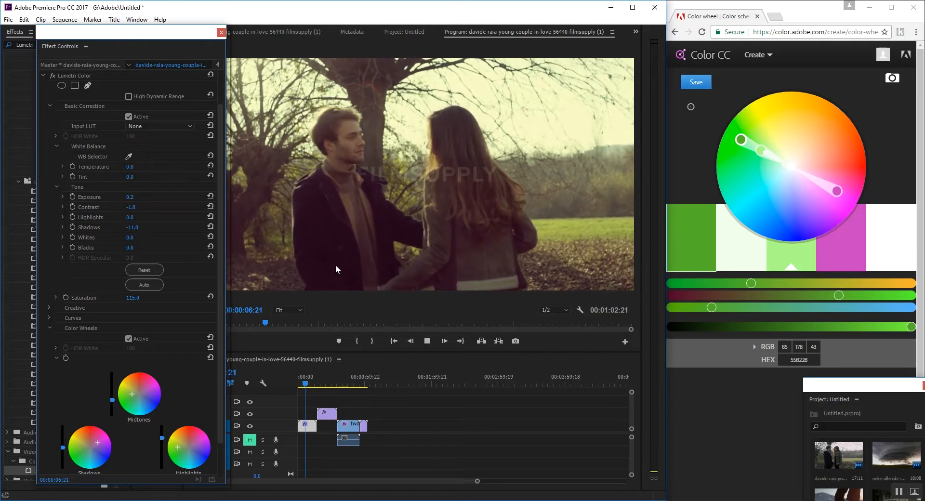
Step: Go to the storm clip at 00:00:24:05 and change the Adobe Color complementary scheme to soft blue and warm yellow, with FFEDB7 as base colour
key("space")
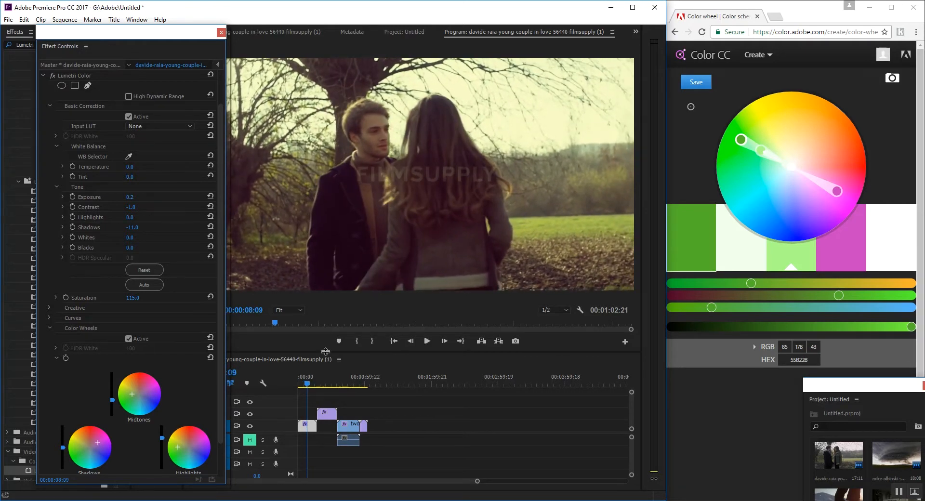
left_click_drag(309, 384, 325, 384)
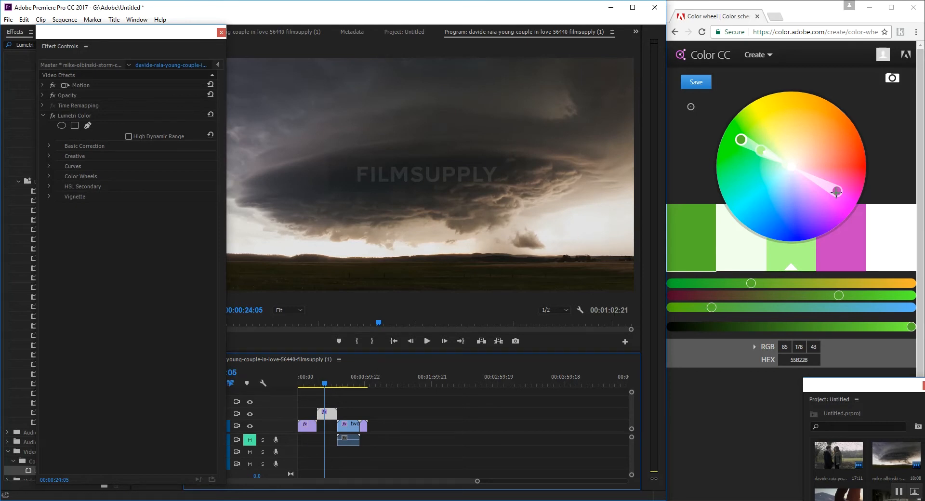
left_click_drag(837, 192, 798, 216)
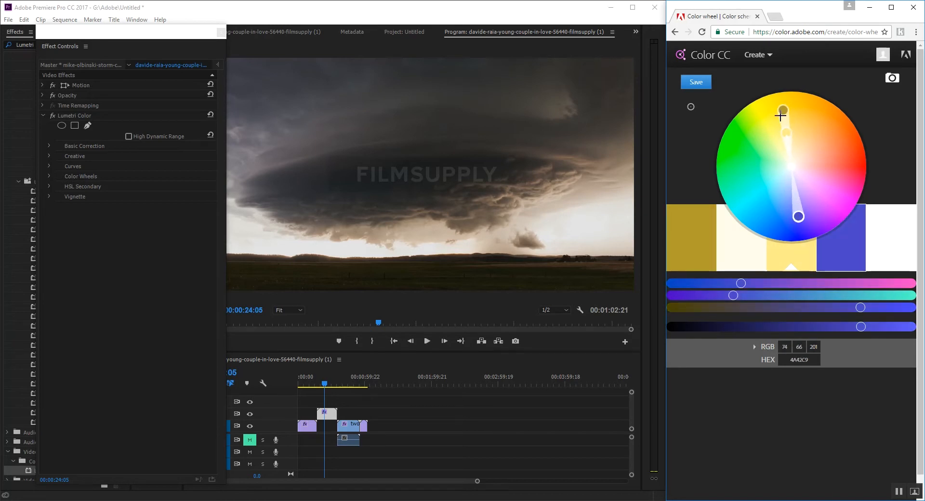
left_click_drag(783, 111, 785, 125)
left_click_drag(785, 129, 793, 146)
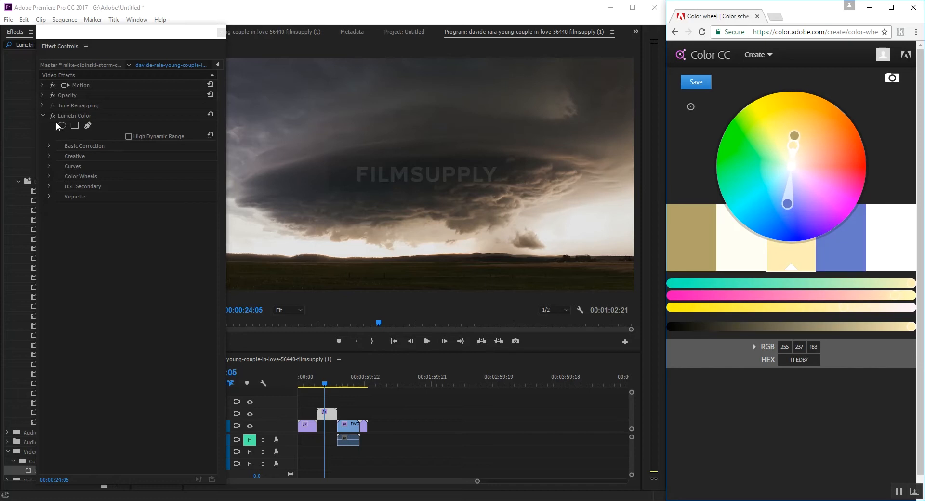
Step: In the storm clip's Lumetri color wheels, tint the shadows blue and the highlights warm yellow
left_click(53, 176)
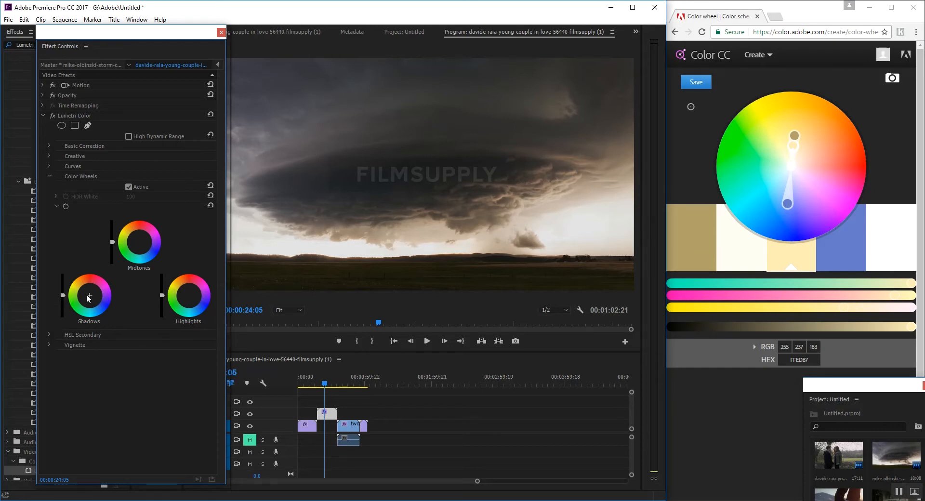
left_click_drag(90, 295, 96, 302)
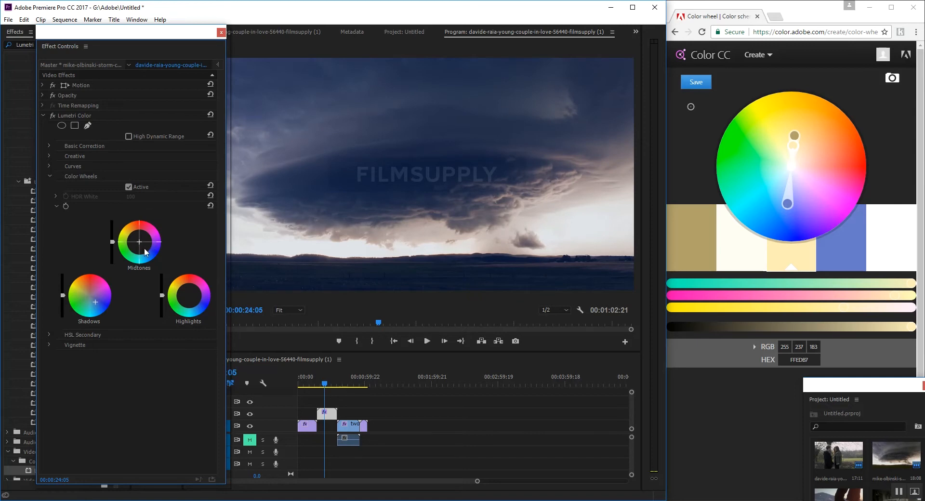
left_click_drag(189, 296, 181, 287)
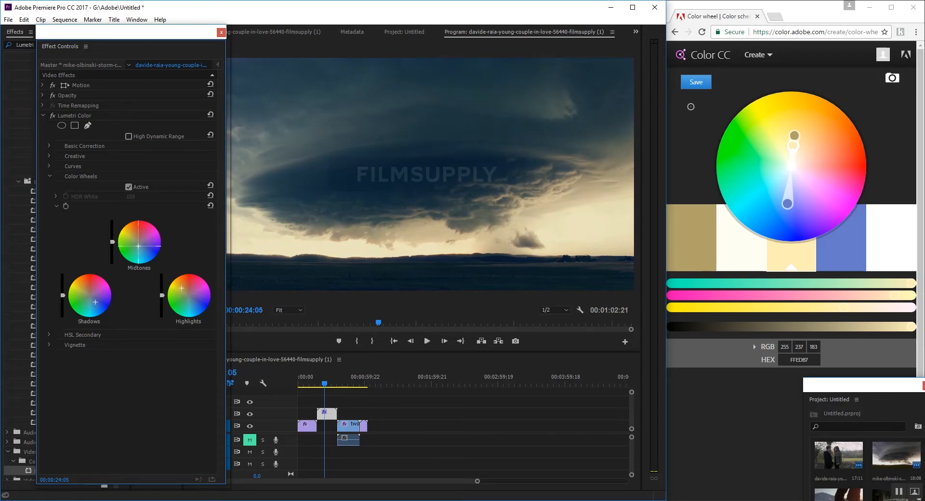
Step: Shift the storm clip's midtones slightly toward orange, raise the midtone luminance slightly, and lower the shadow and highlight luminance
left_click_drag(140, 245, 138, 240)
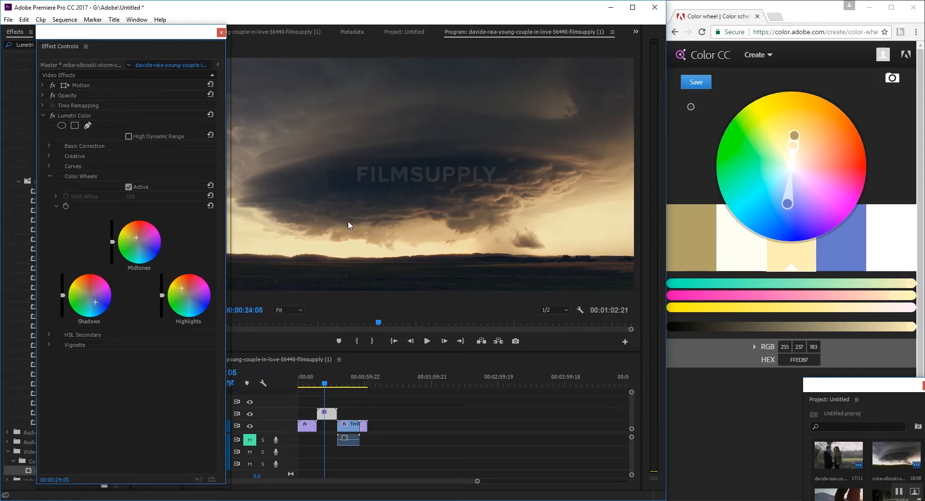
left_click_drag(112, 241, 113, 238)
left_click_drag(162, 295, 162, 300)
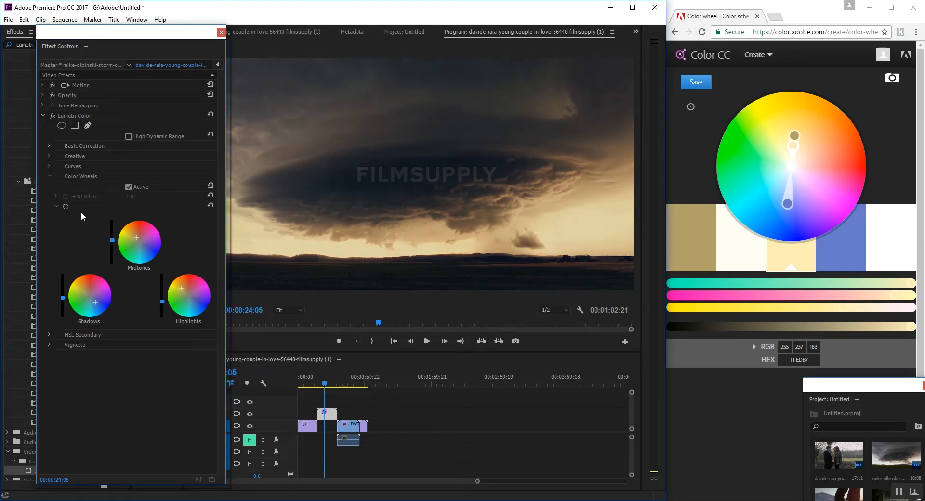
Step: In the storm clip's Basic Correction, set contrast to 2, highlights to 66, blacks to -8 and temperature to -8
left_click(50, 147)
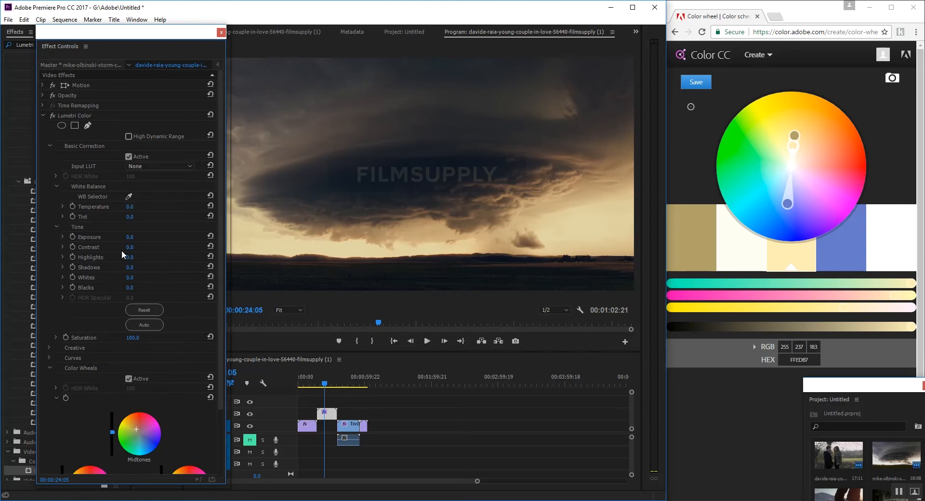
left_click_drag(129, 247, 160, 258)
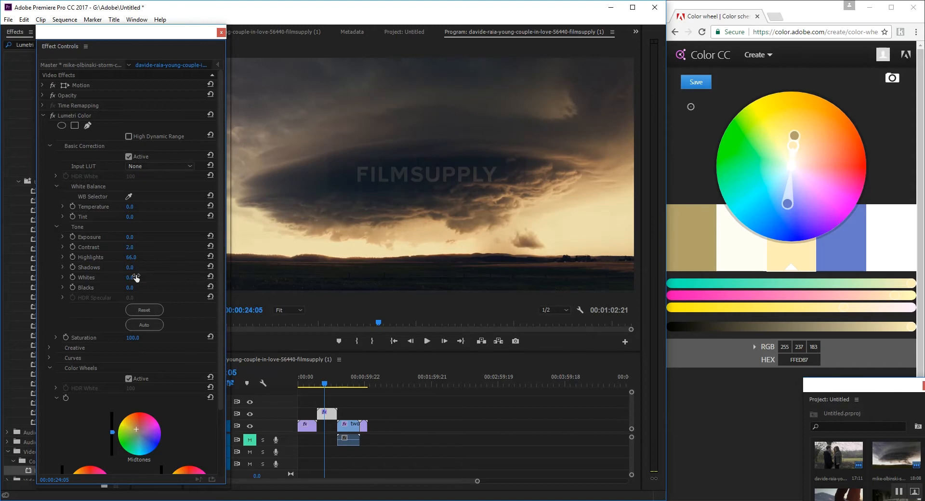
left_click_drag(129, 288, 127, 288)
left_click_drag(126, 247, 128, 247)
left_click_drag(130, 206, 145, 207)
Step: Compare the storm clip with Lumetri Color switched off and on, and play back part of the graded clip
left_click(53, 116)
left_click_drag(328, 388, 319, 388)
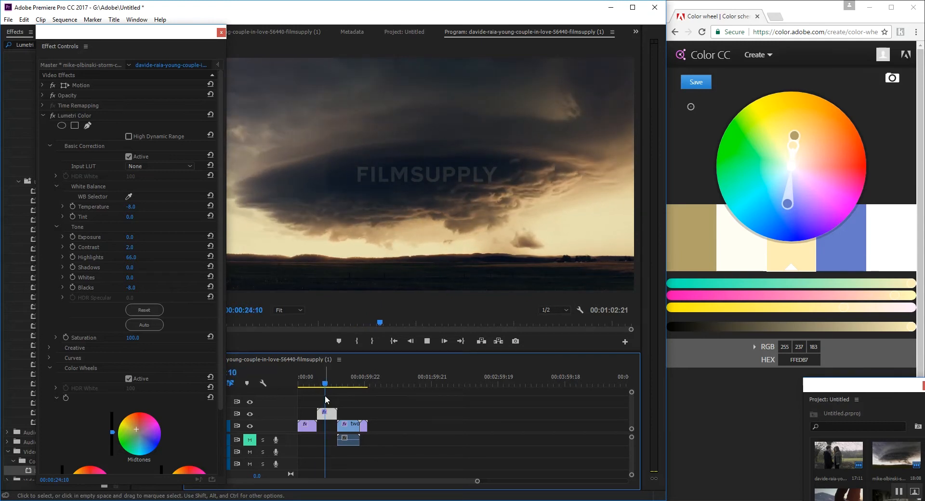
key("space")
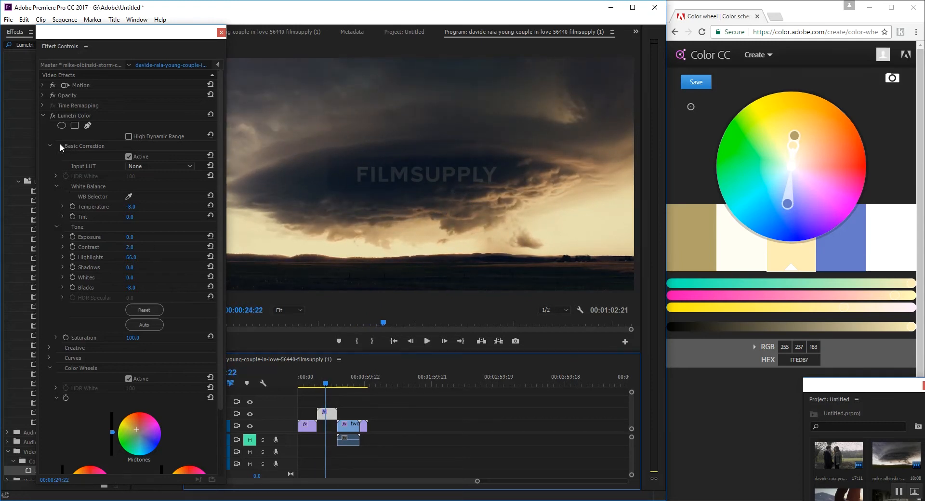
left_click(53, 115)
left_click(53, 115)
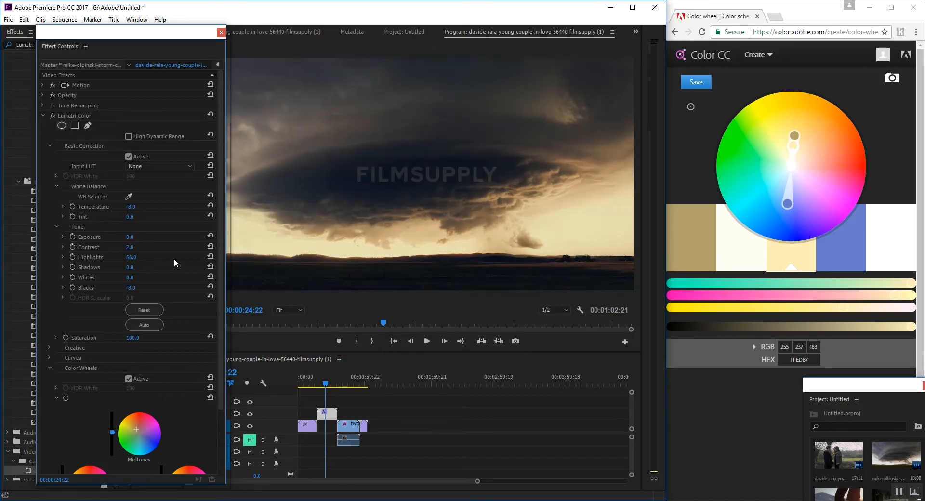
Step: Select the skiing clip at 00:00:41:13 and change the Adobe Color complementary scheme to purple B47AC9 with yellow-green
left_click(337, 384)
left_click_drag(337, 384, 346, 386)
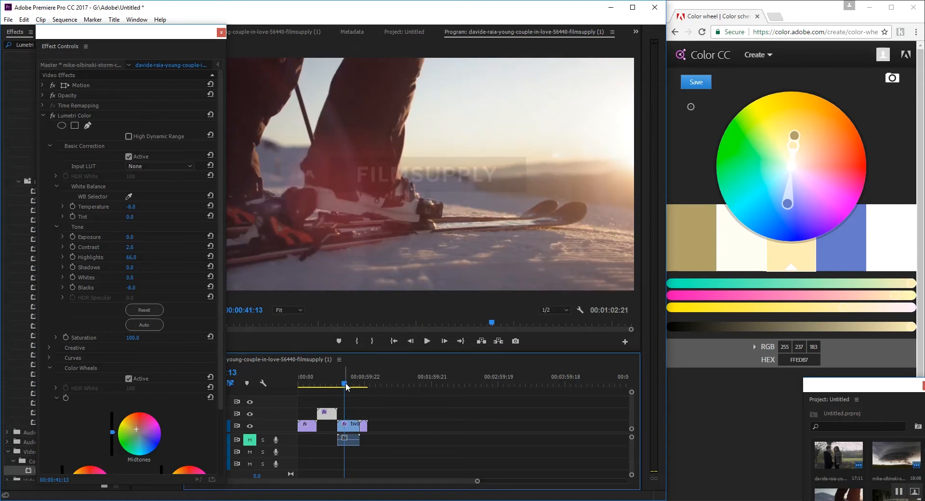
left_click(349, 426)
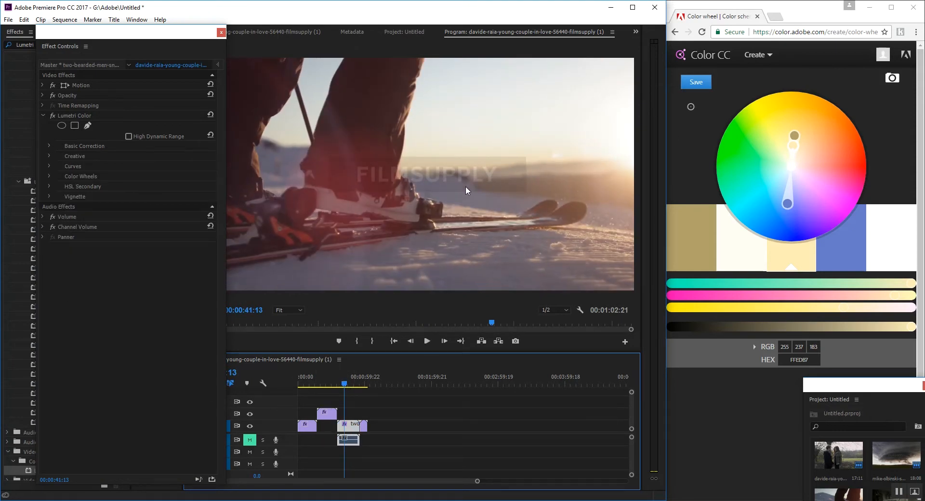
left_click_drag(787, 202, 812, 187)
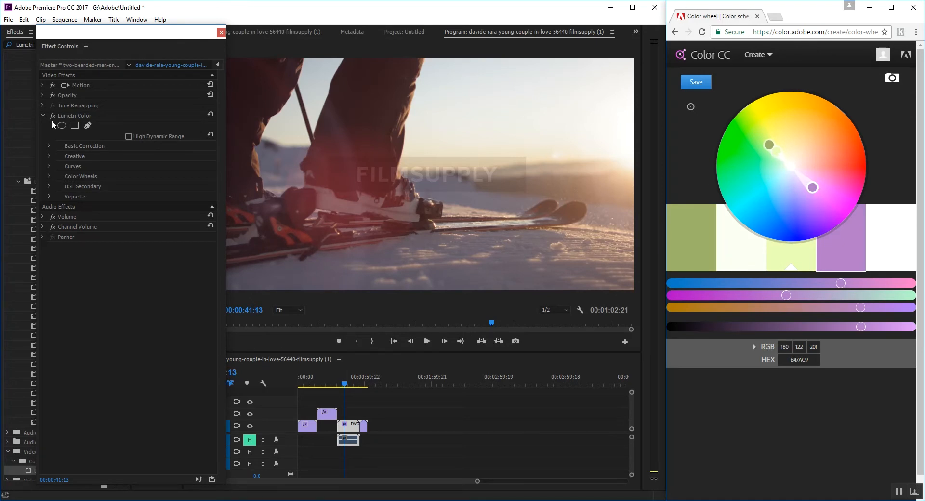
Step: In the skiing clip's Basic Correction, set exposure to -0.4, contrast to 19 and highlights to 51
left_click(49, 147)
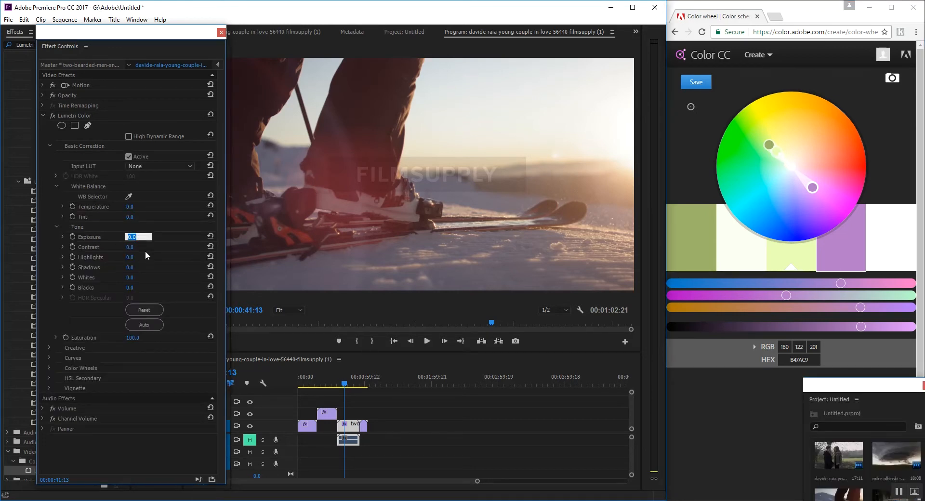
type("-0.4")
key("Return")
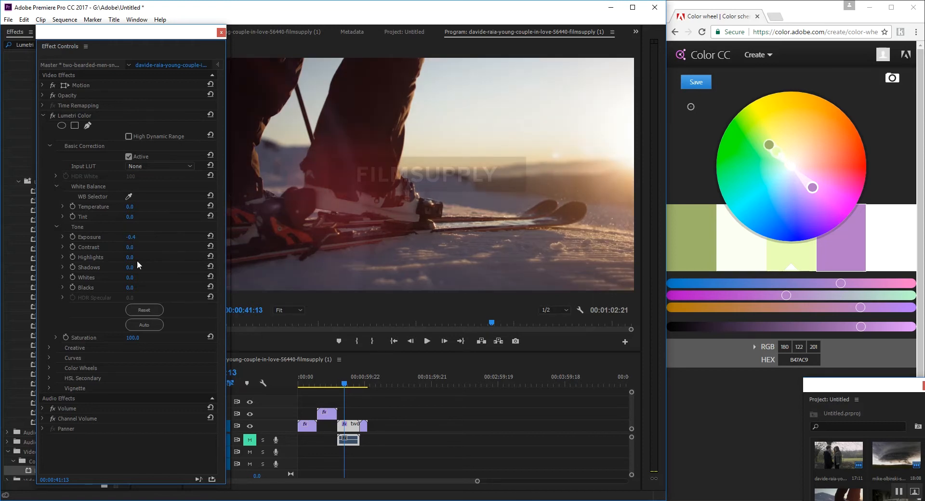
left_click(137, 246)
type("2")
key("Return")
left_click_drag(132, 247, 134, 258)
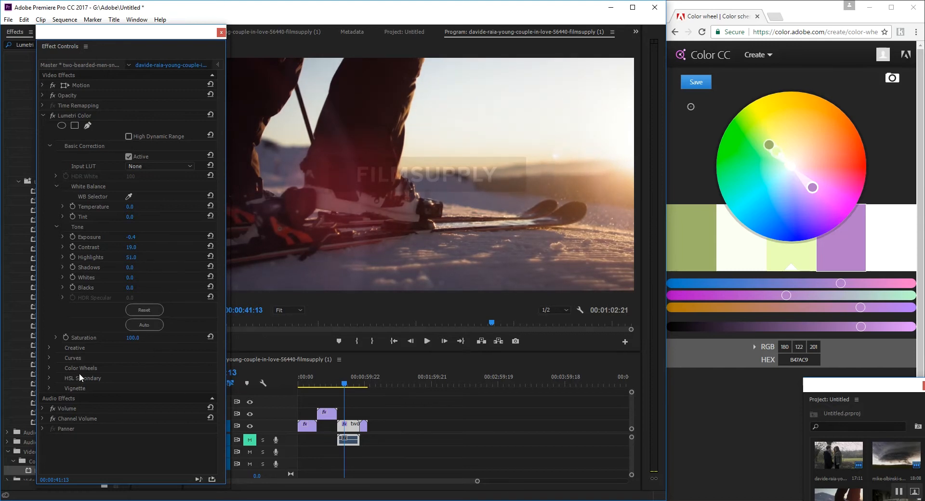
Step: In the skiing clip's color wheels, tint the highlights warm yellow and the shadows purple-magenta
left_click(49, 368)
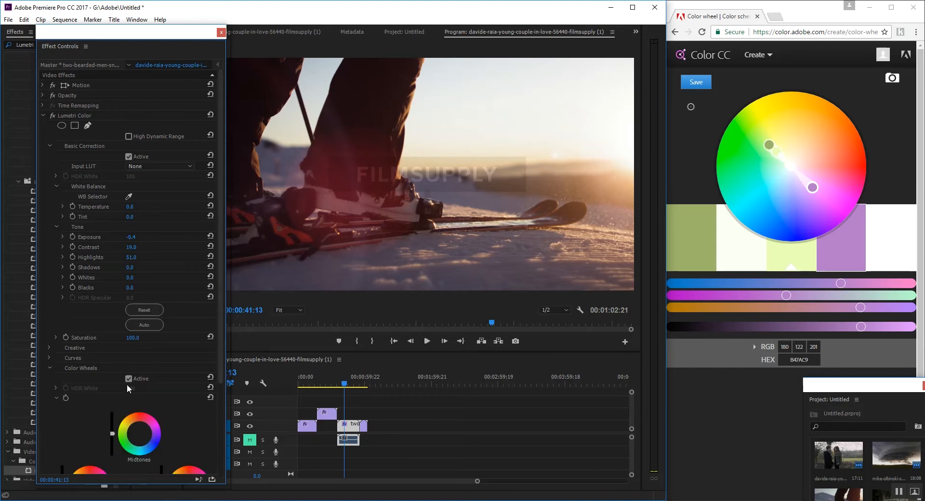
left_click_drag(221, 205, 221, 325)
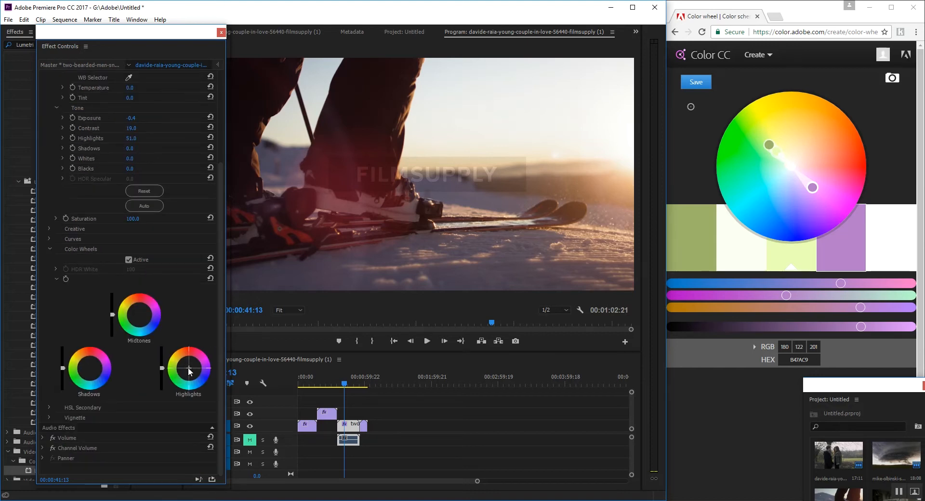
left_click_drag(189, 370, 182, 361)
left_click(140, 315)
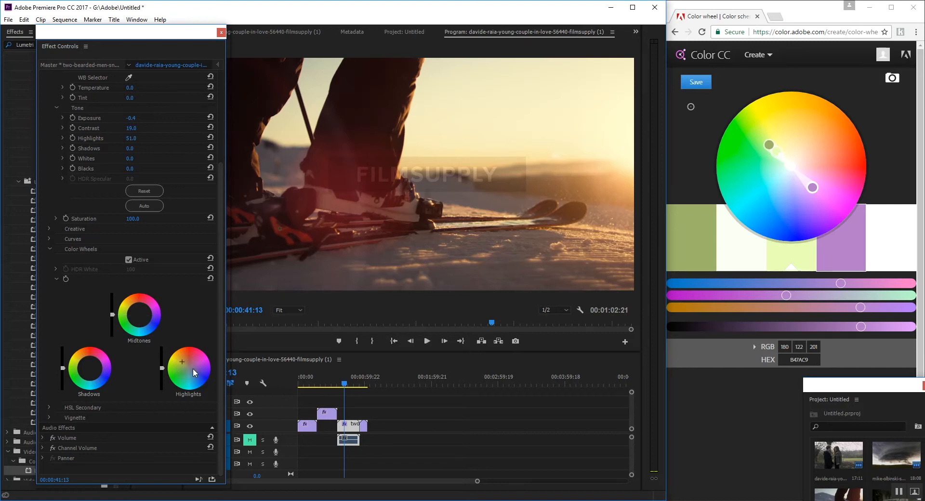
left_click_drag(183, 363, 182, 364)
left_click_drag(89, 368, 94, 368)
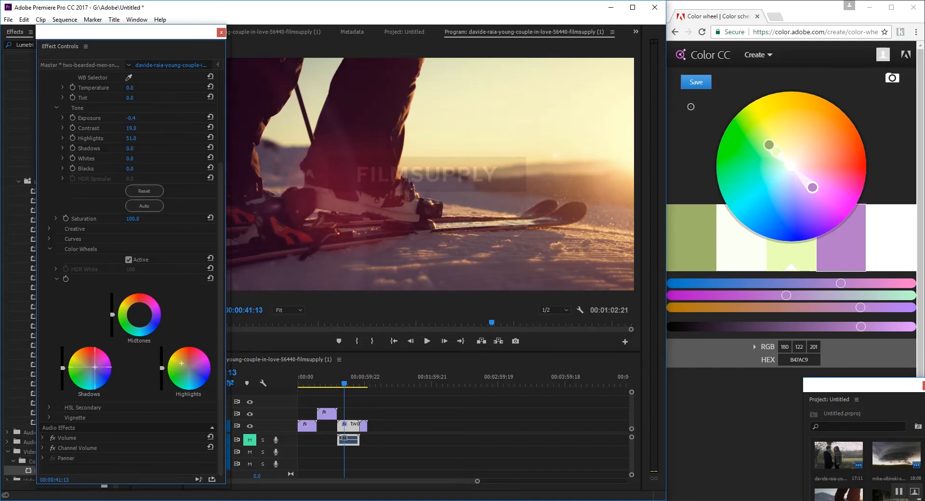
left_click_drag(95, 368, 96, 366)
Step: Shift the skiing clip's midtones slightly toward yellow, raise the midtone and highlight luminance slightly, and lower the shadow luminance
left_click_drag(138, 314, 113, 312)
left_click_drag(63, 368, 63, 371)
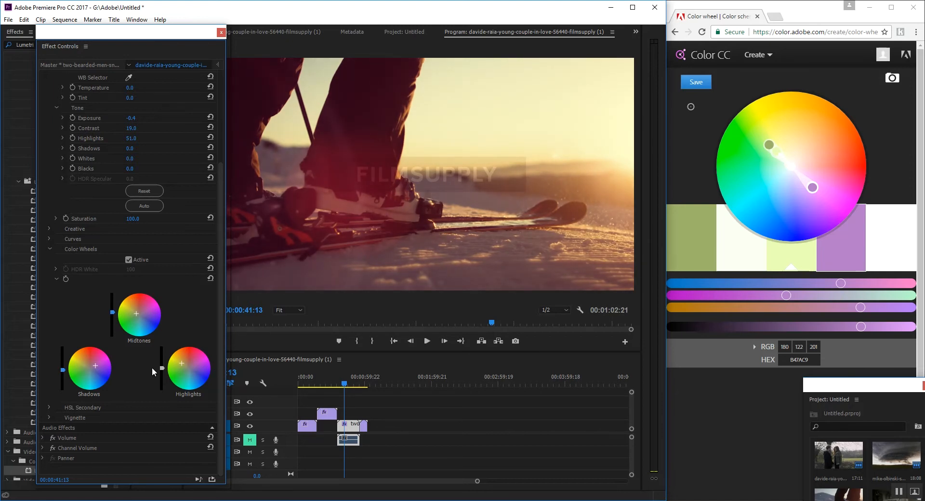
left_click_drag(162, 366, 162, 363)
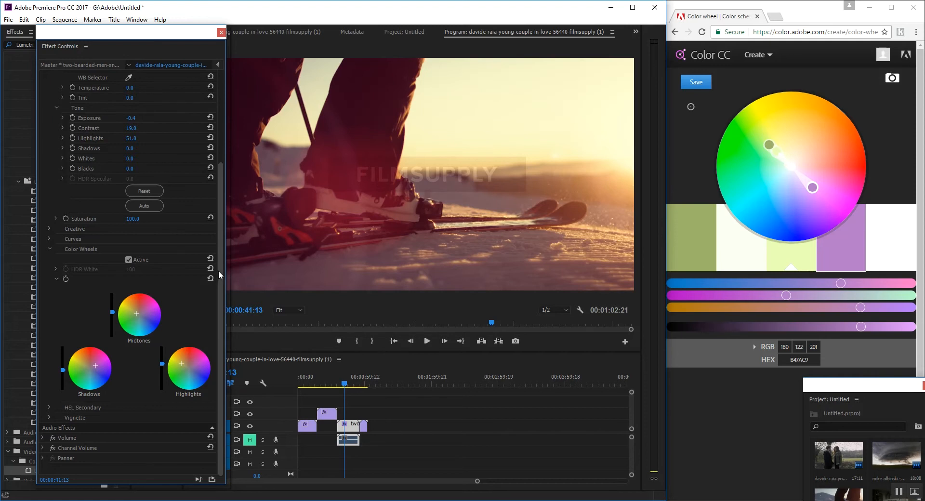
Step: Set the skiing clip's saturation to 125 and, after trying -25, its temperature to -3
left_click_drag(219, 270, 213, 244)
left_click_drag(133, 254, 130, 254)
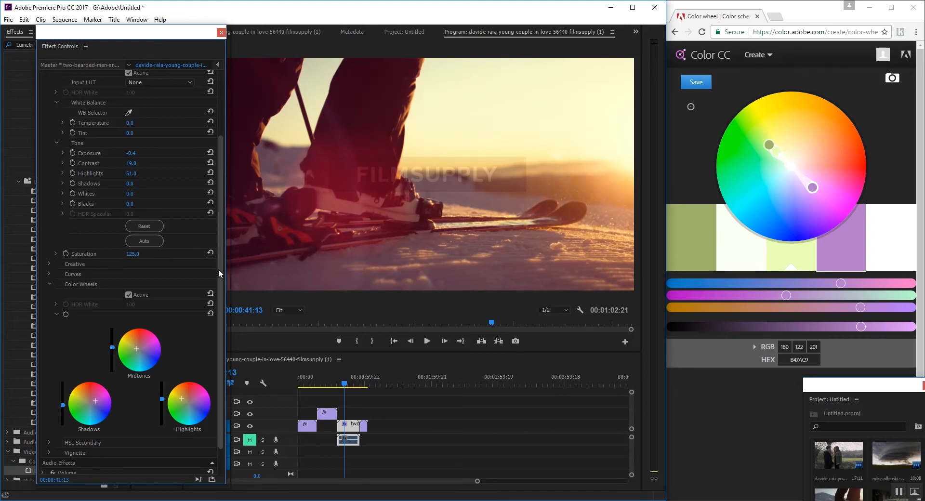
scroll(218, 267, "up", 5)
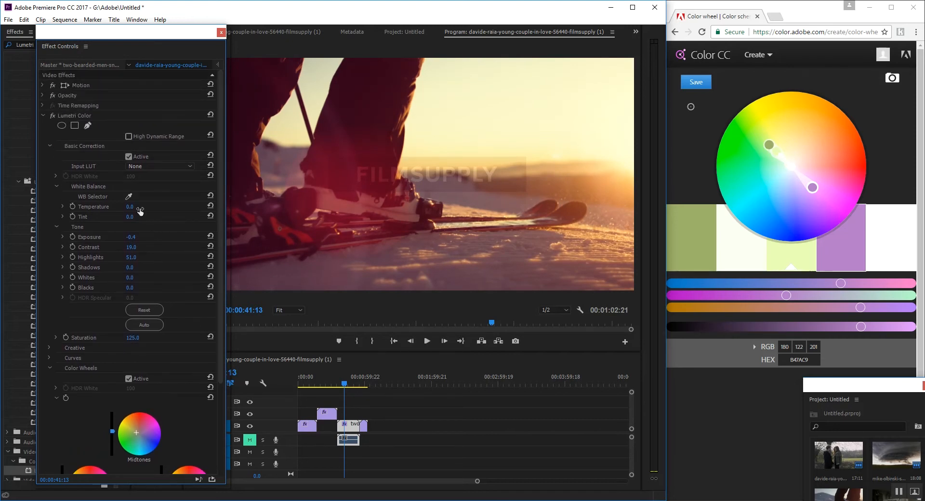
mouse_move(128, 207)
left_mouse_down()
mouse_move(140, 207)
mouse_move(112, 207)
left_mouse_up()
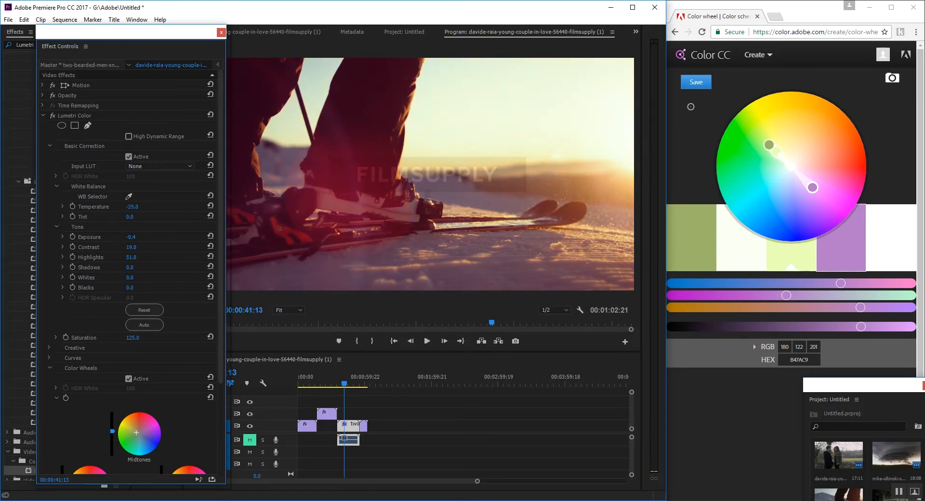
left_click_drag(129, 207, 135, 206)
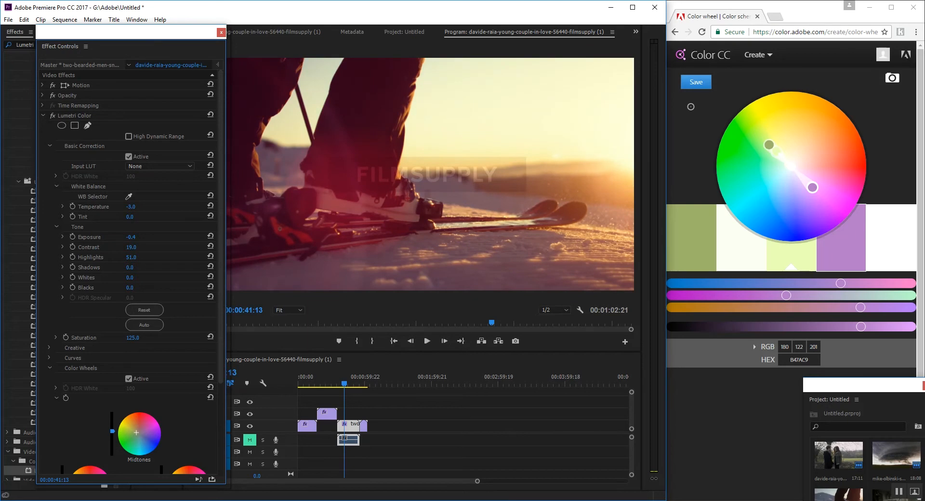
Step: Play through the graded skiing clip, toggling its Lumetri Color effect off and on to compare the footage before and after
key("space")
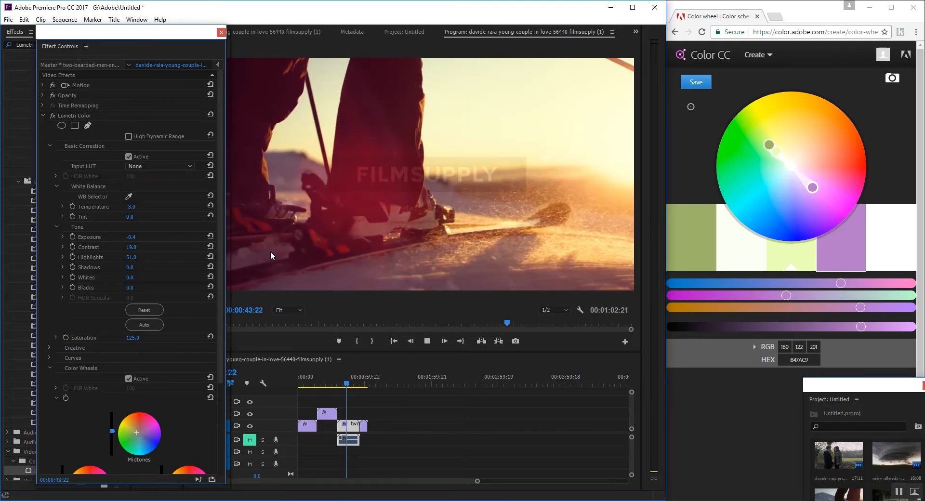
key("space")
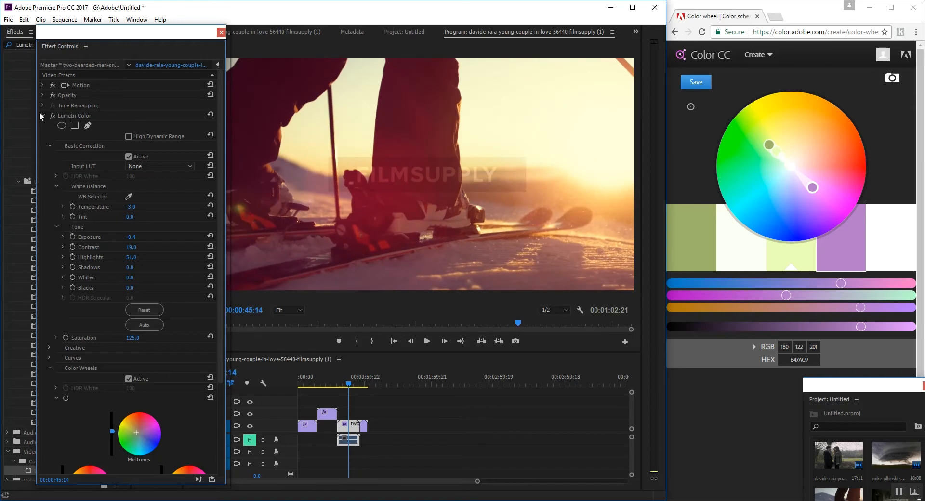
left_click(53, 115)
left_click(52, 116)
key("space")
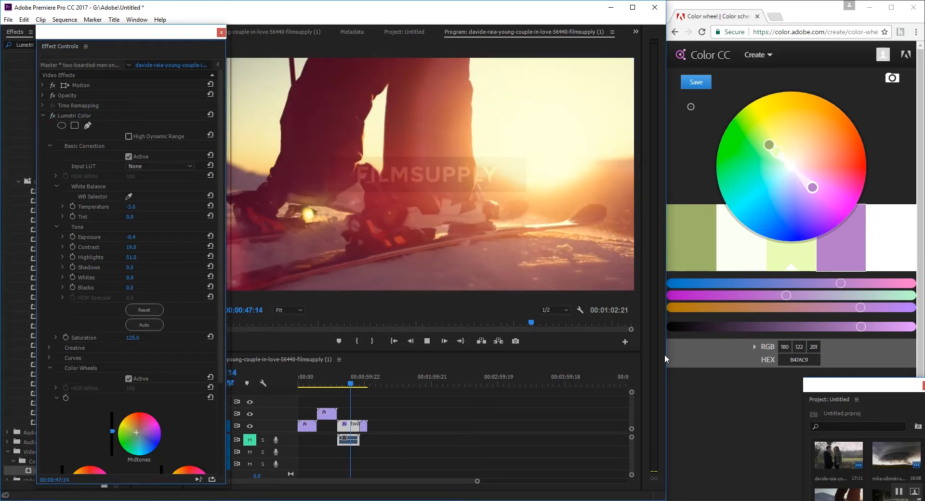
key("space")
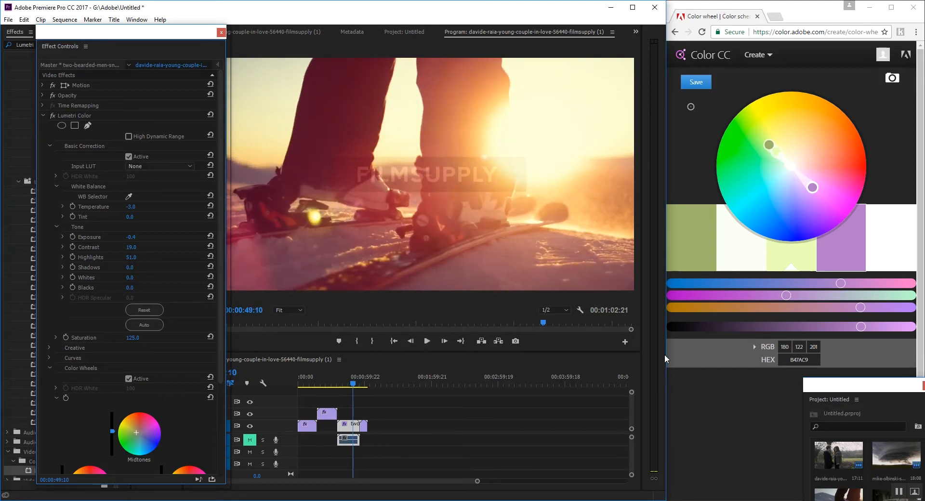
left_click(54, 120)
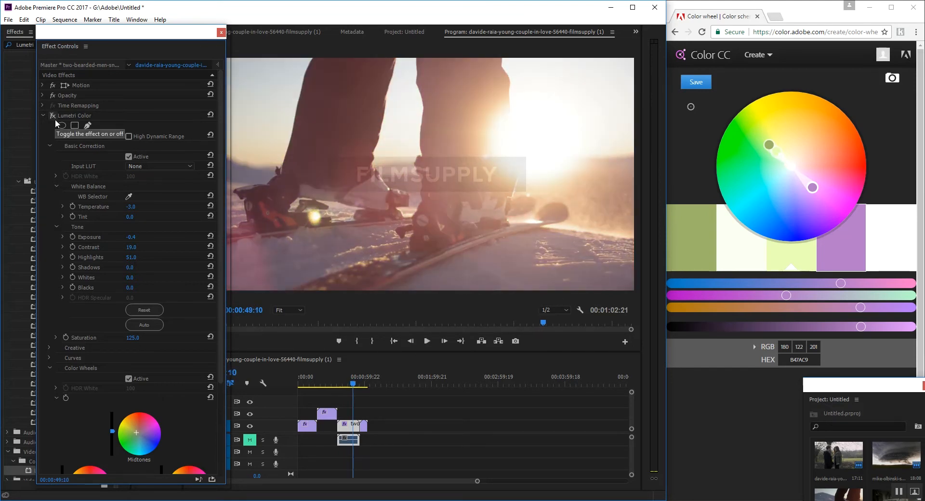
left_click(55, 120)
key("space")
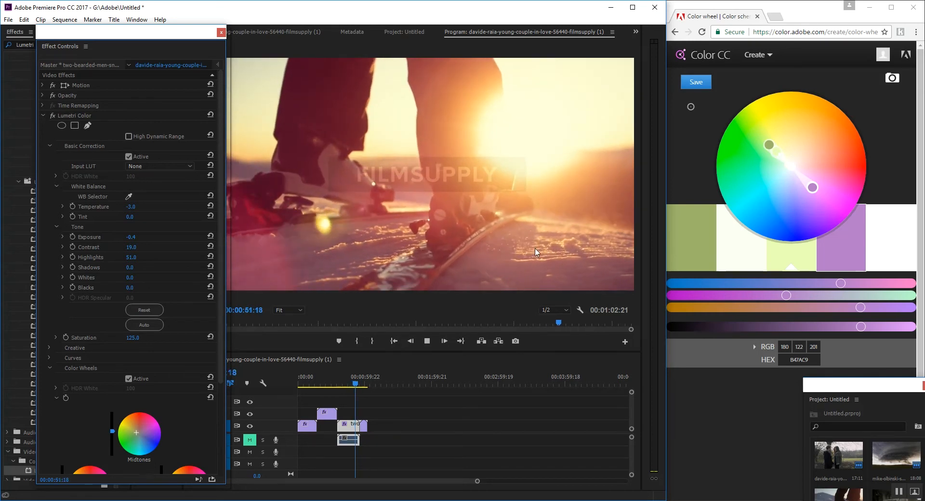
key("space")
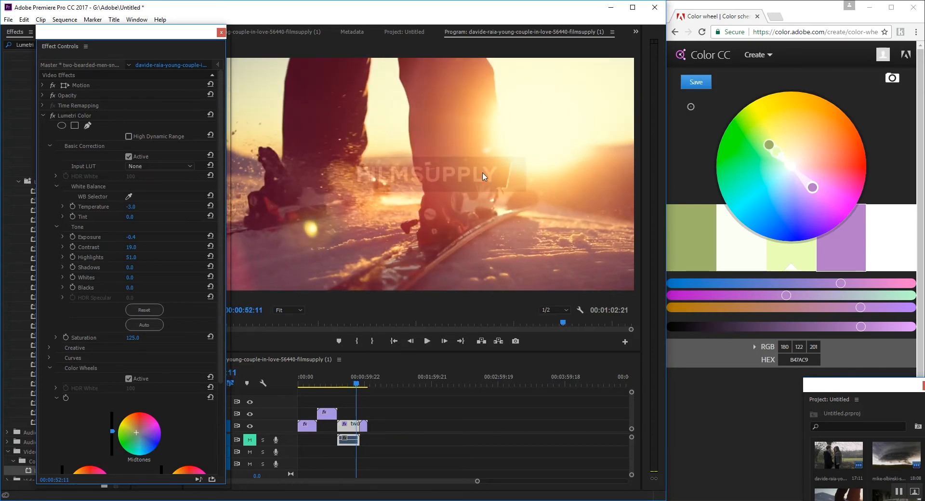
Step: Move the playhead to the SWAT clip at the end of the sequence and select that clip
scroll(211, 337, "down", 2)
scroll(224, 347, "up", 2)
left_click_drag(356, 386, 366, 387)
left_click(366, 430)
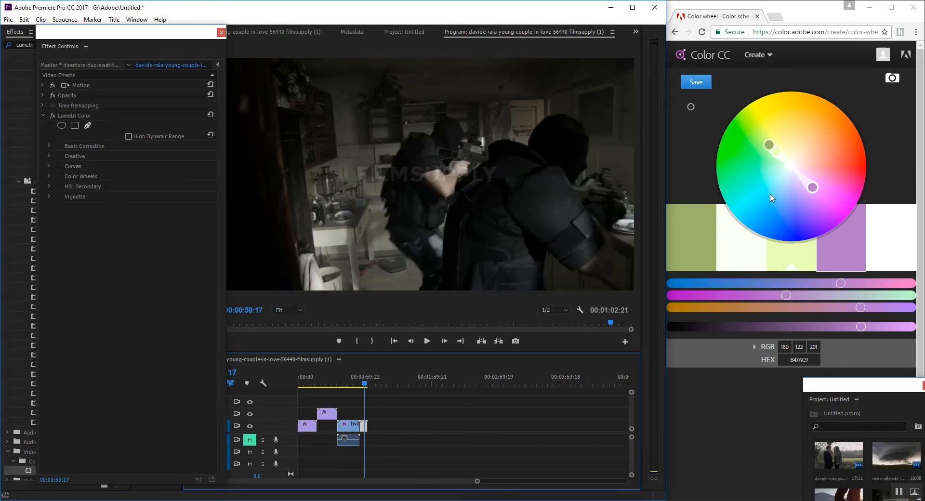
Step: Switch to Adobe Color and adjust the complementary scheme to teal and a muted orange, C96E4C
left_click_drag(769, 144, 757, 207)
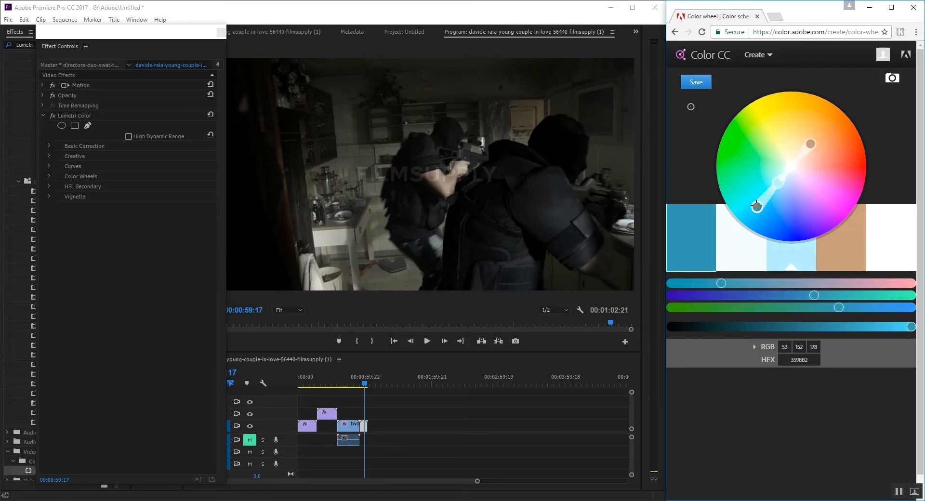
left_click_drag(811, 144, 842, 117)
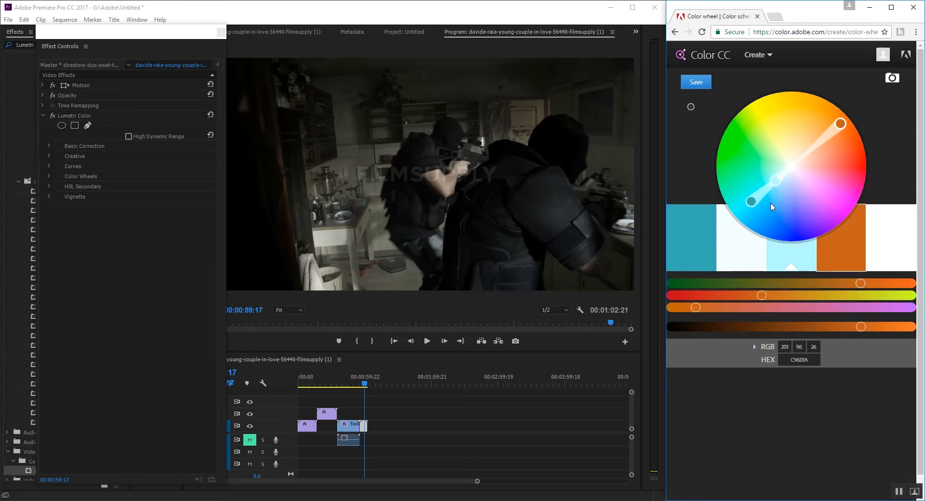
mouse_move(751, 201)
left_mouse_down()
mouse_move(733, 212)
mouse_move(766, 199)
mouse_move(750, 209)
mouse_move(764, 193)
mouse_move(758, 184)
mouse_move(742, 189)
left_mouse_up()
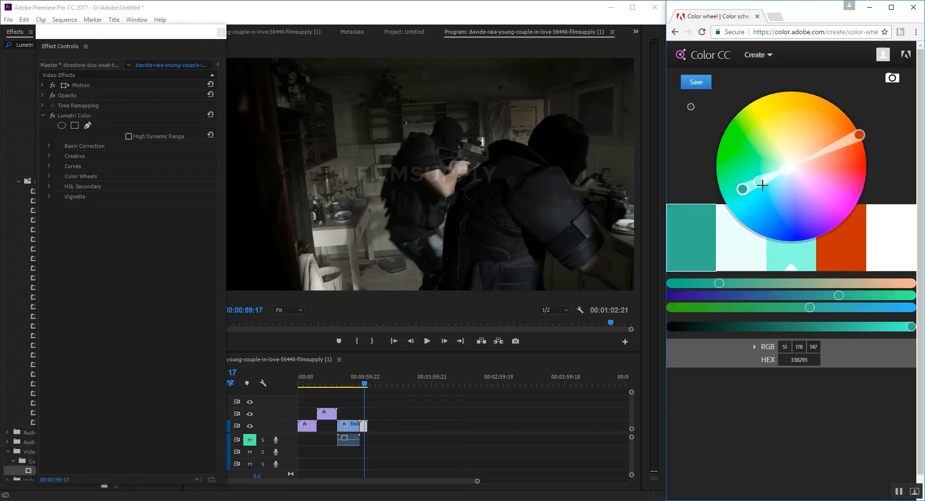
left_click_drag(856, 141, 829, 149)
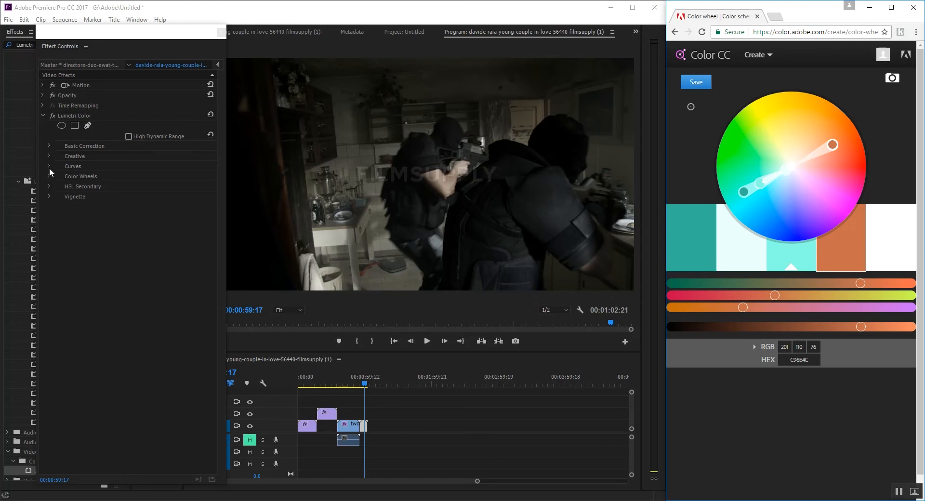
Step: In the SWAT clip's Basic Correction, set exposure to -0.2, contrast to 51, highlights to 19 and whites to 14
left_click(50, 146)
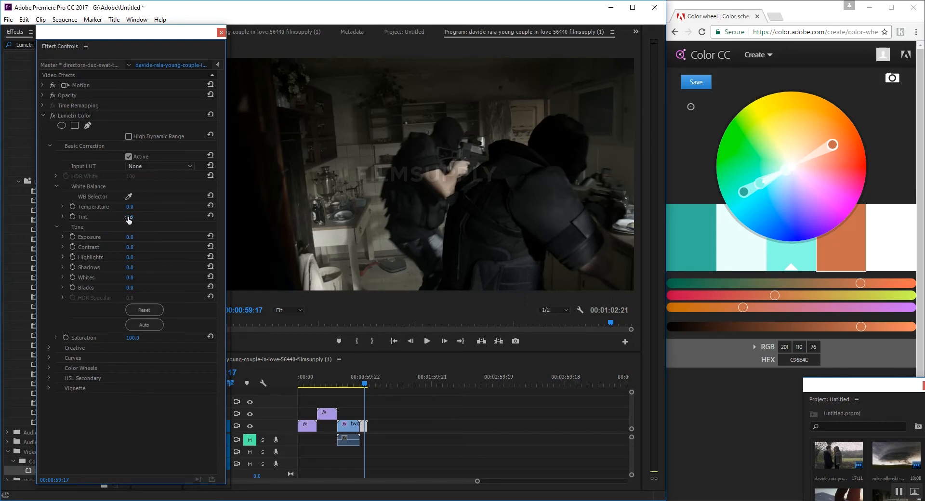
left_click(129, 237)
type("-0.2")
key("Return")
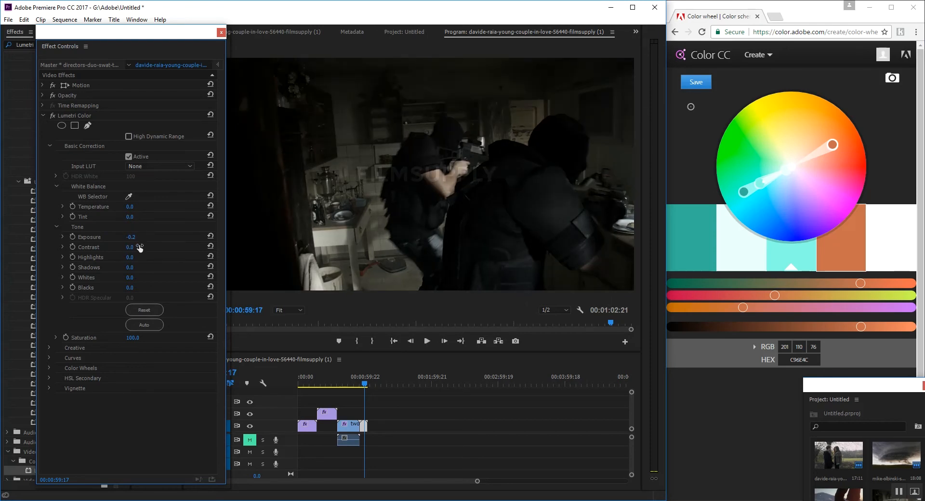
left_click_drag(131, 250, 138, 249)
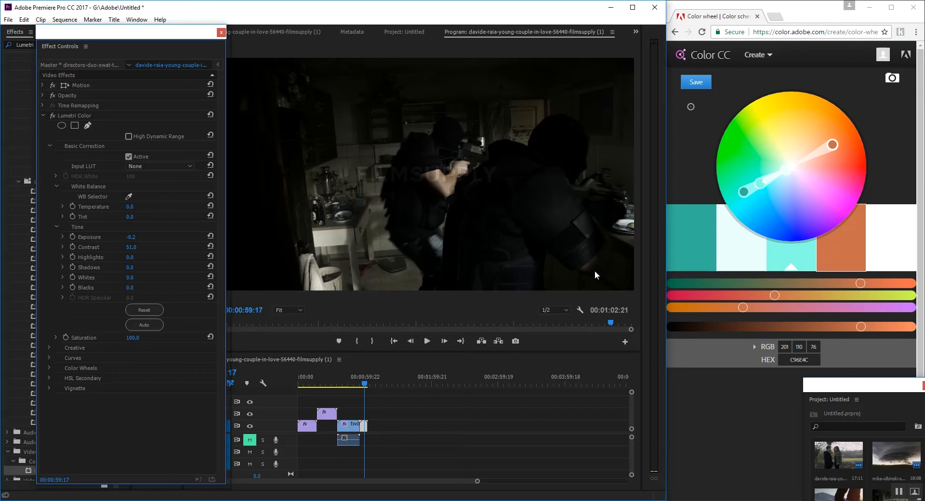
left_click_drag(128, 282, 137, 281)
left_click_drag(128, 259, 134, 259)
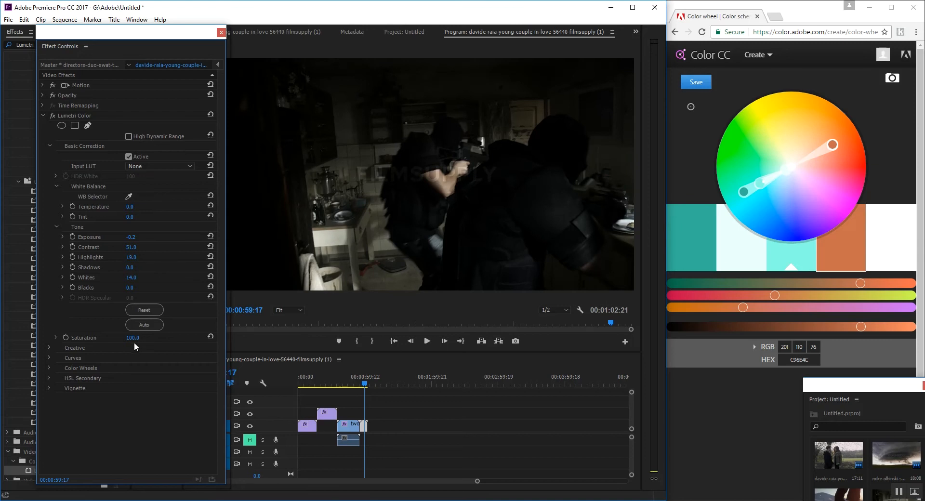
Step: In the SWAT clip's color wheels, tint the highlights orange-red, the shadows teal and the midtones slightly blue-teal
left_click(49, 367)
scroll(137, 373, "down", 3)
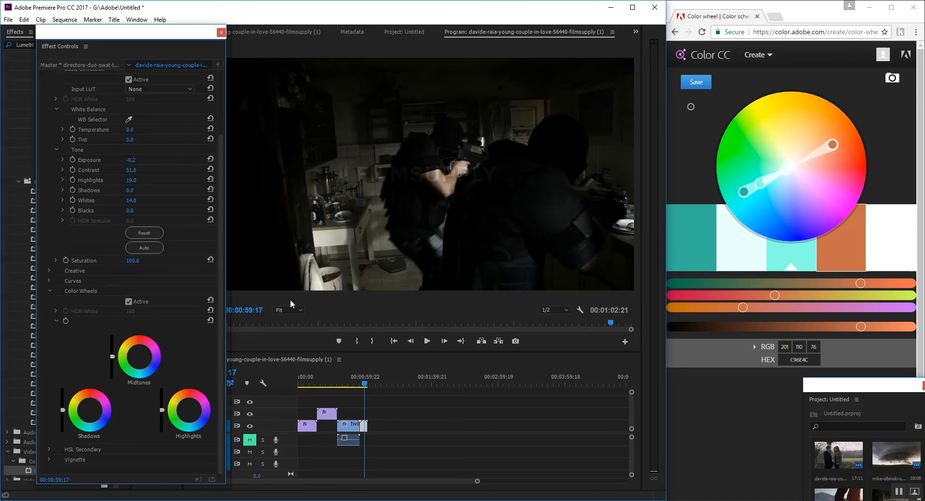
scroll(183, 354, "down", 1)
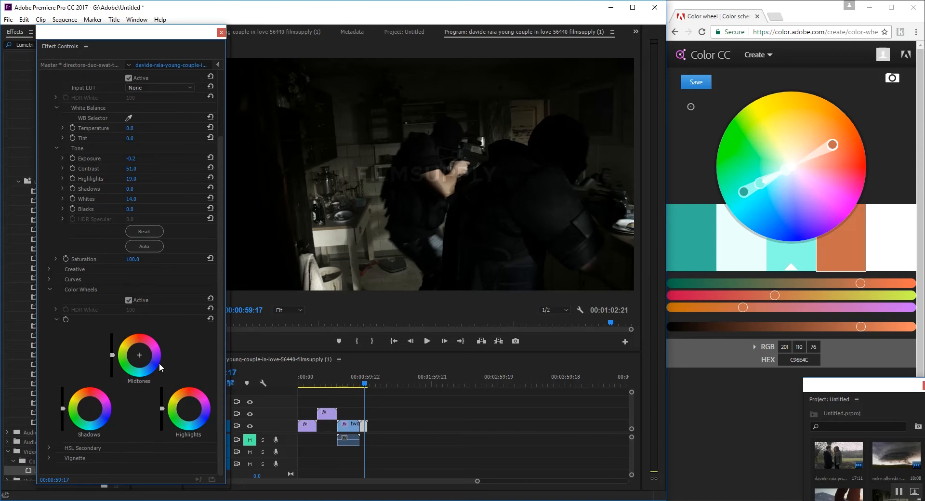
left_click(190, 413)
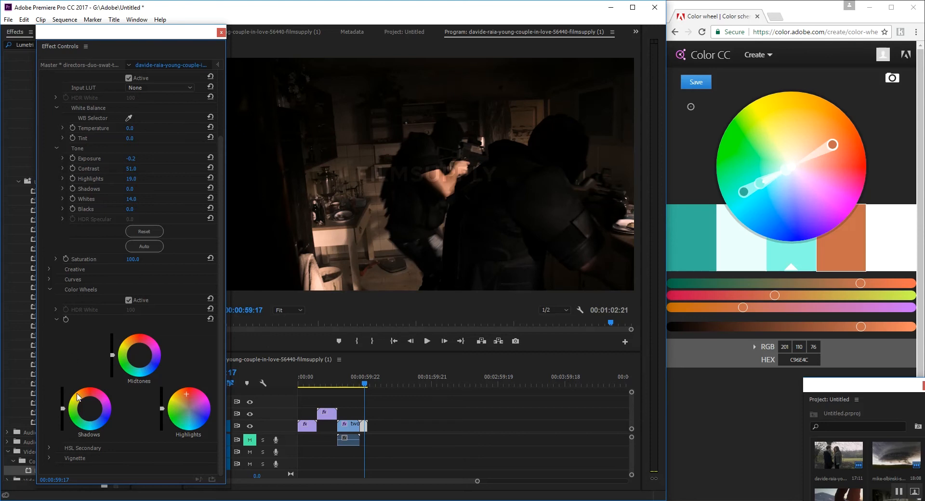
left_click_drag(90, 408, 91, 415)
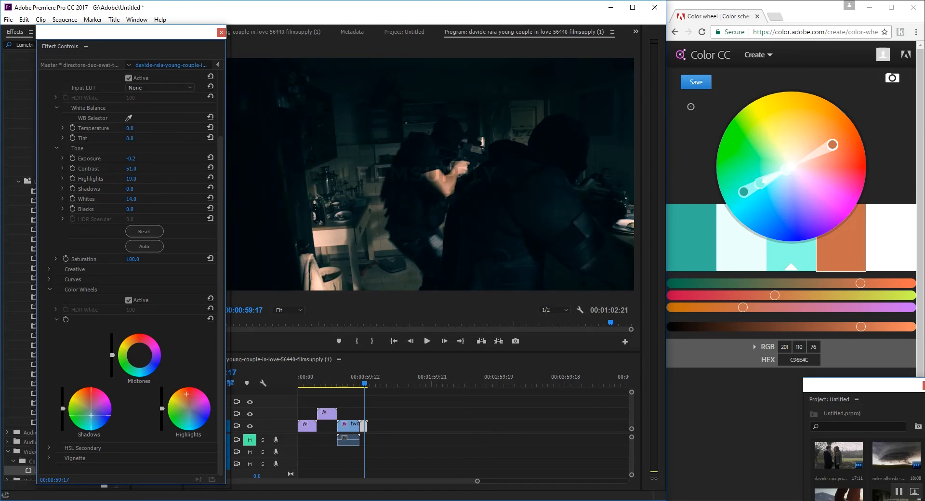
left_click_drag(142, 358, 141, 359)
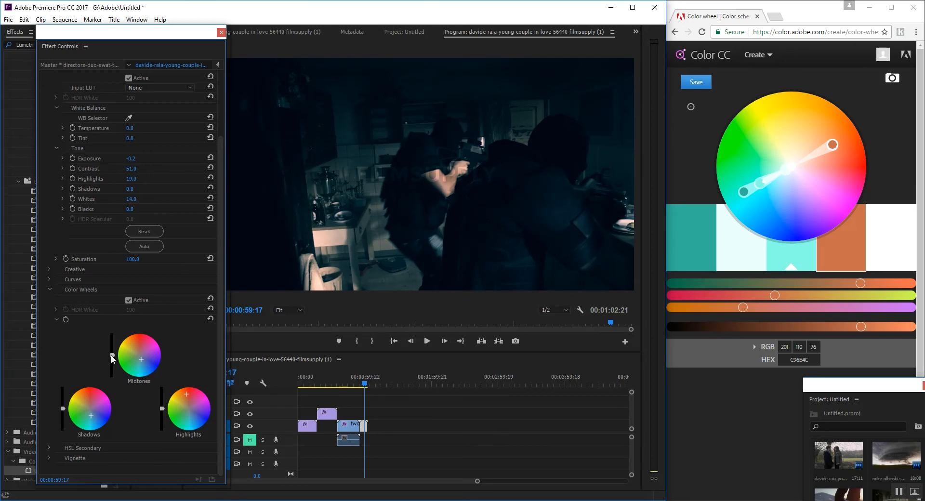
Step: Lower the SWAT clip's shadow and midtone luminance slightly, raise the highlight luminance, and fine-tune the midtone tint
left_click_drag(63, 408, 62, 411)
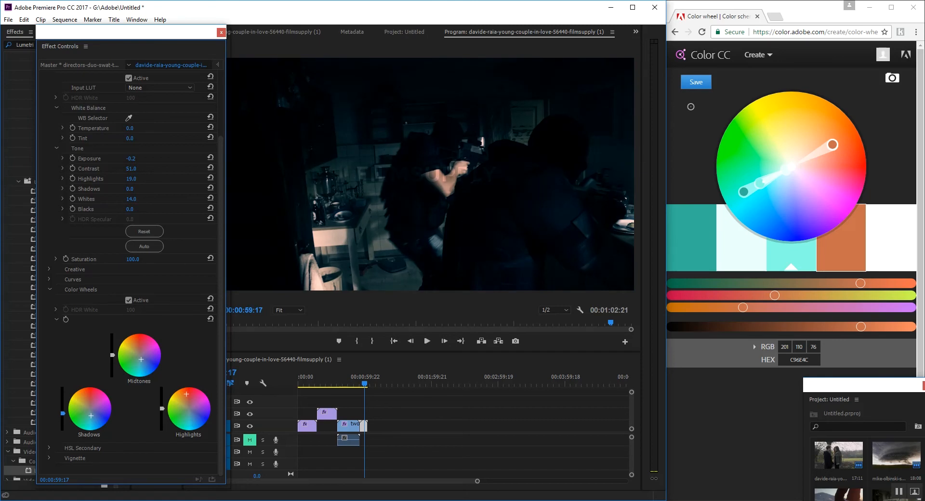
left_click(112, 355)
left_click_drag(161, 409, 162, 407)
left_click_drag(141, 359, 144, 362)
Step: After trying a temperature of -11, reset the SWAT clip's temperature and set its saturation to 125
scroll(180, 286, "up", 2)
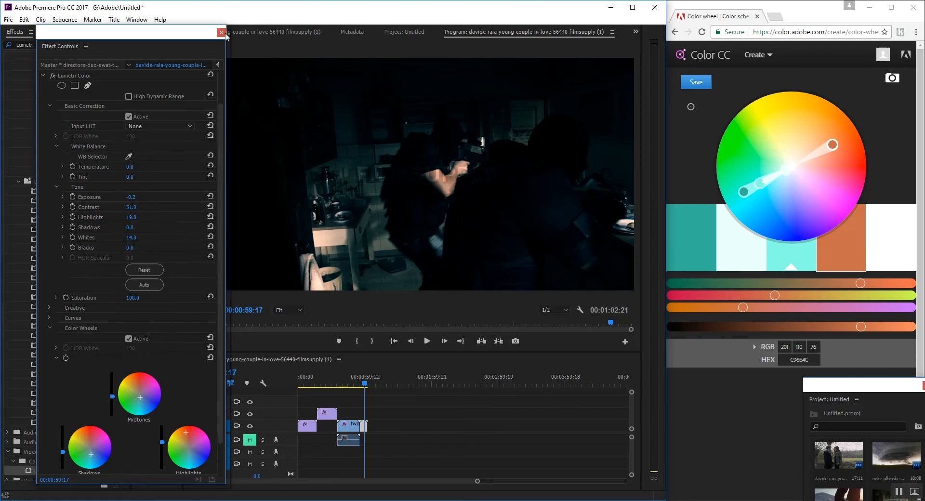
scroll(140, 153, "up", 2)
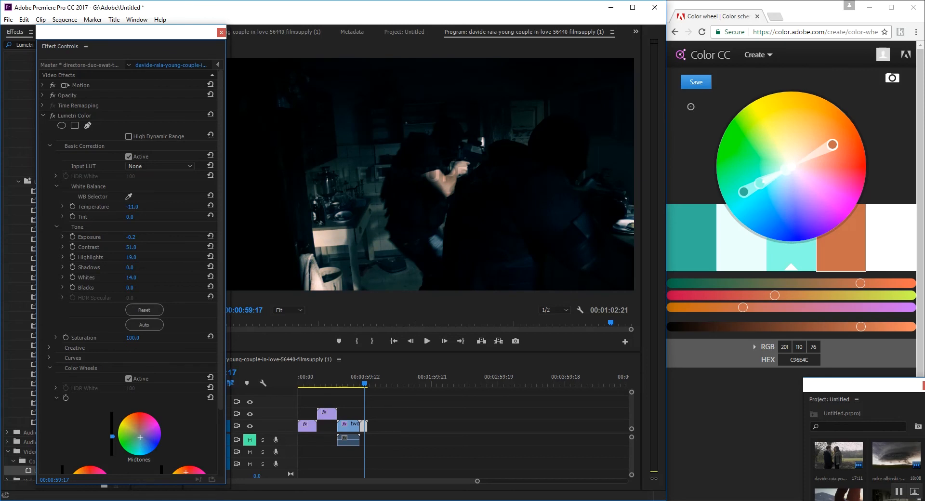
left_click(210, 207)
left_click(132, 338)
type("125")
key("Return")
Step: Compare the SWAT clip with and without Lumetri Color, and play the graded clip from near its start
left_click(50, 117)
left_click(51, 117)
left_click_drag(365, 385, 362, 385)
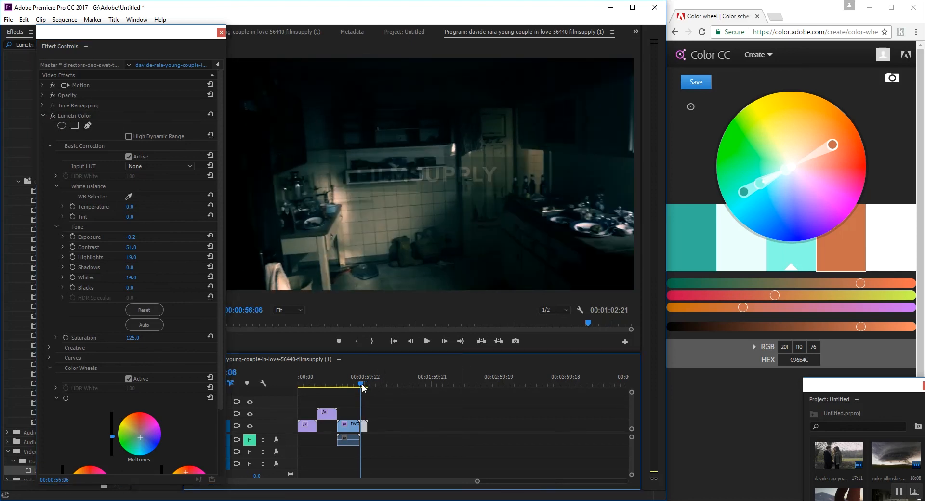
key("space")
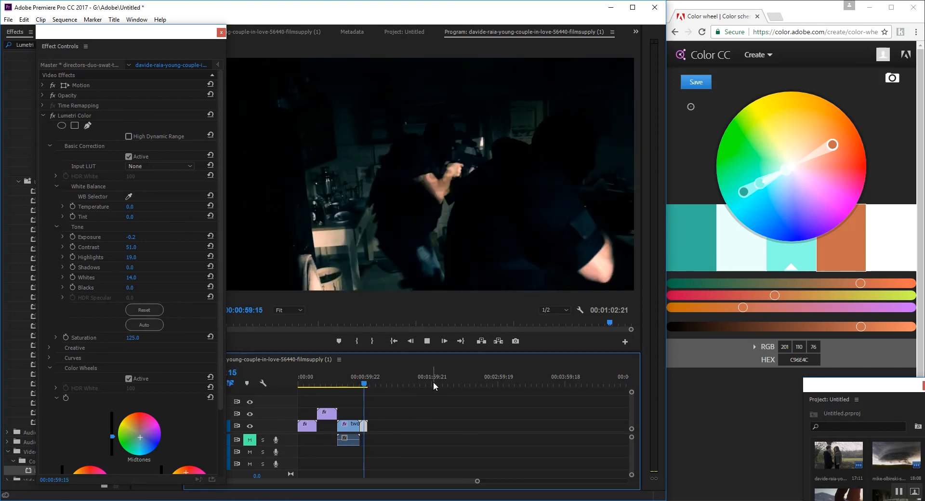
key("space")
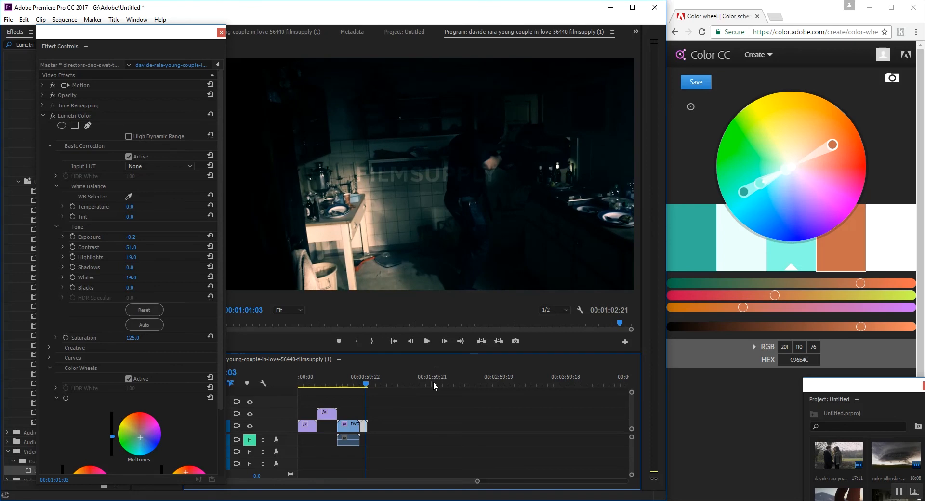